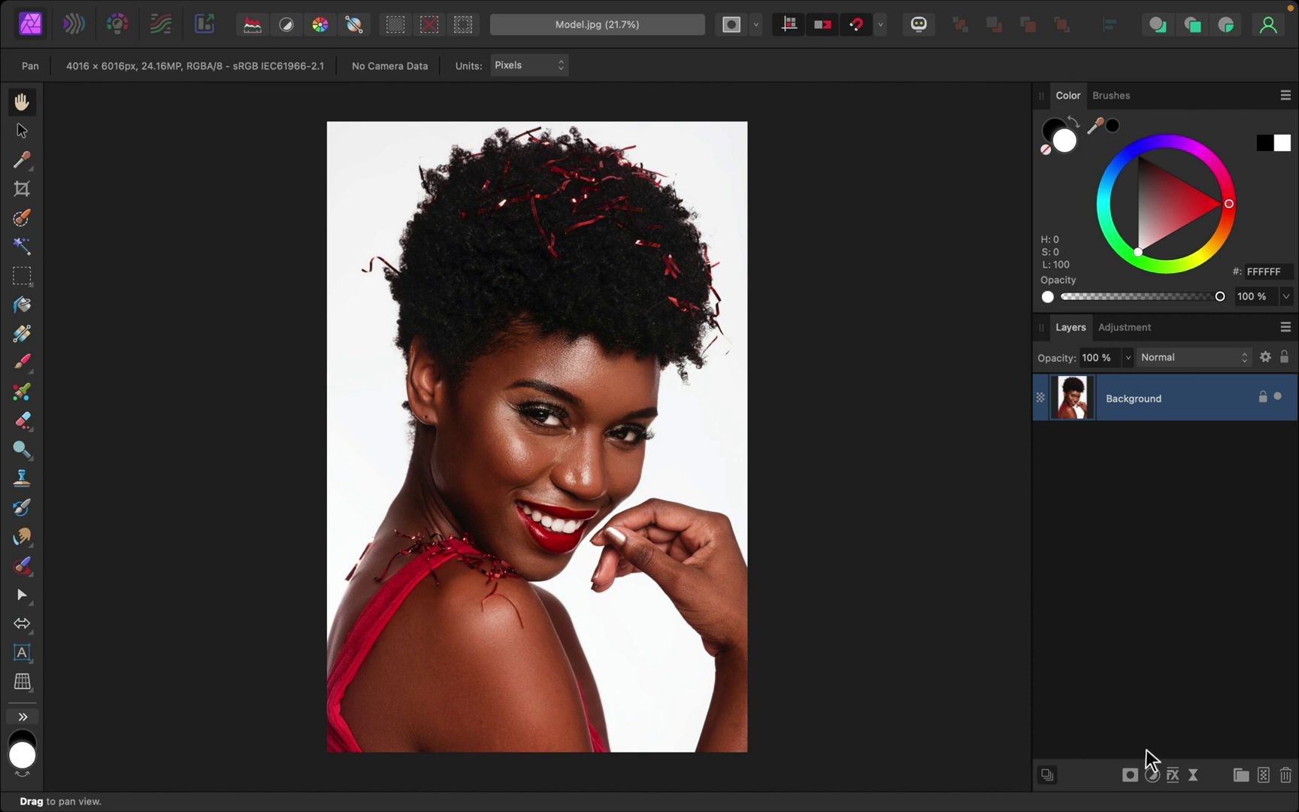
Step: Add an HSL Shift adjustment layer with Saturation Shift set to -100%
{"action": "left_click", "coordinate": [1151, 774]}
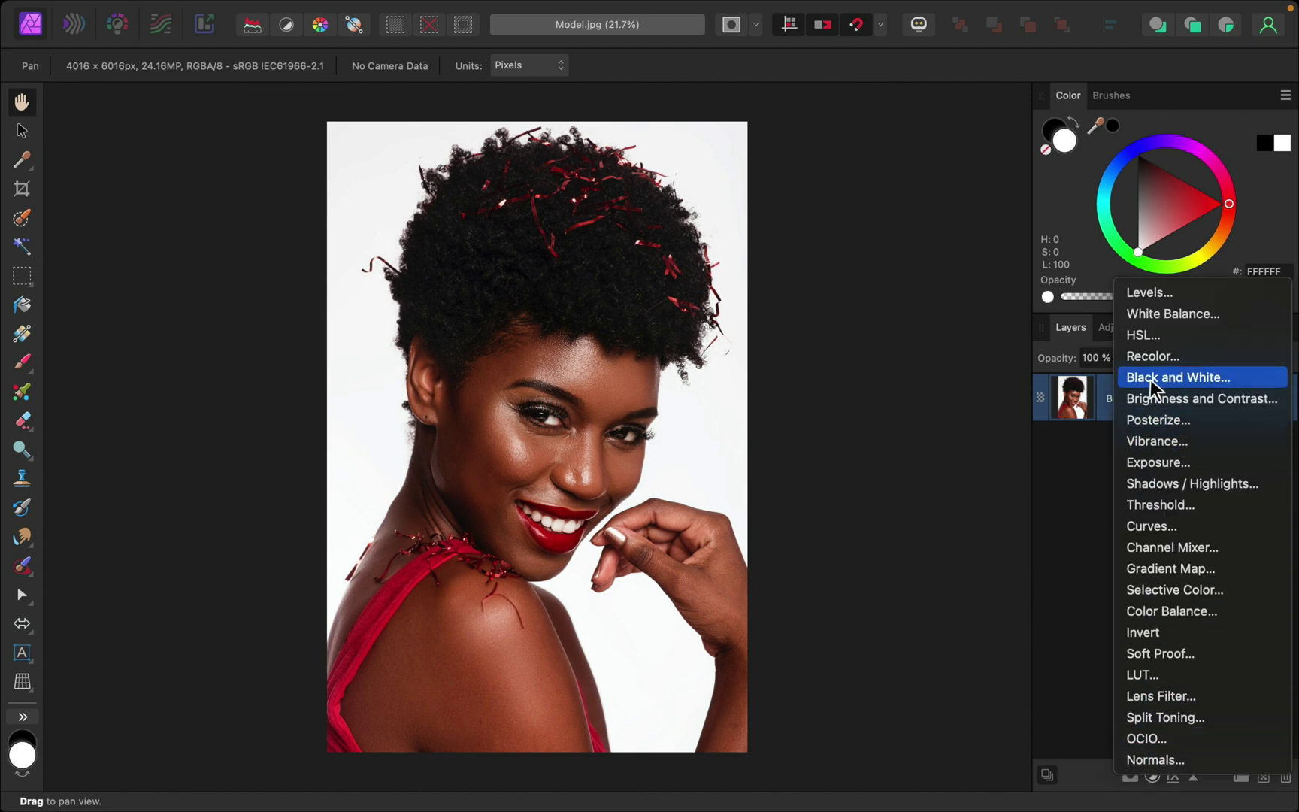
{"action": "left_click", "coordinate": [1164, 333]}
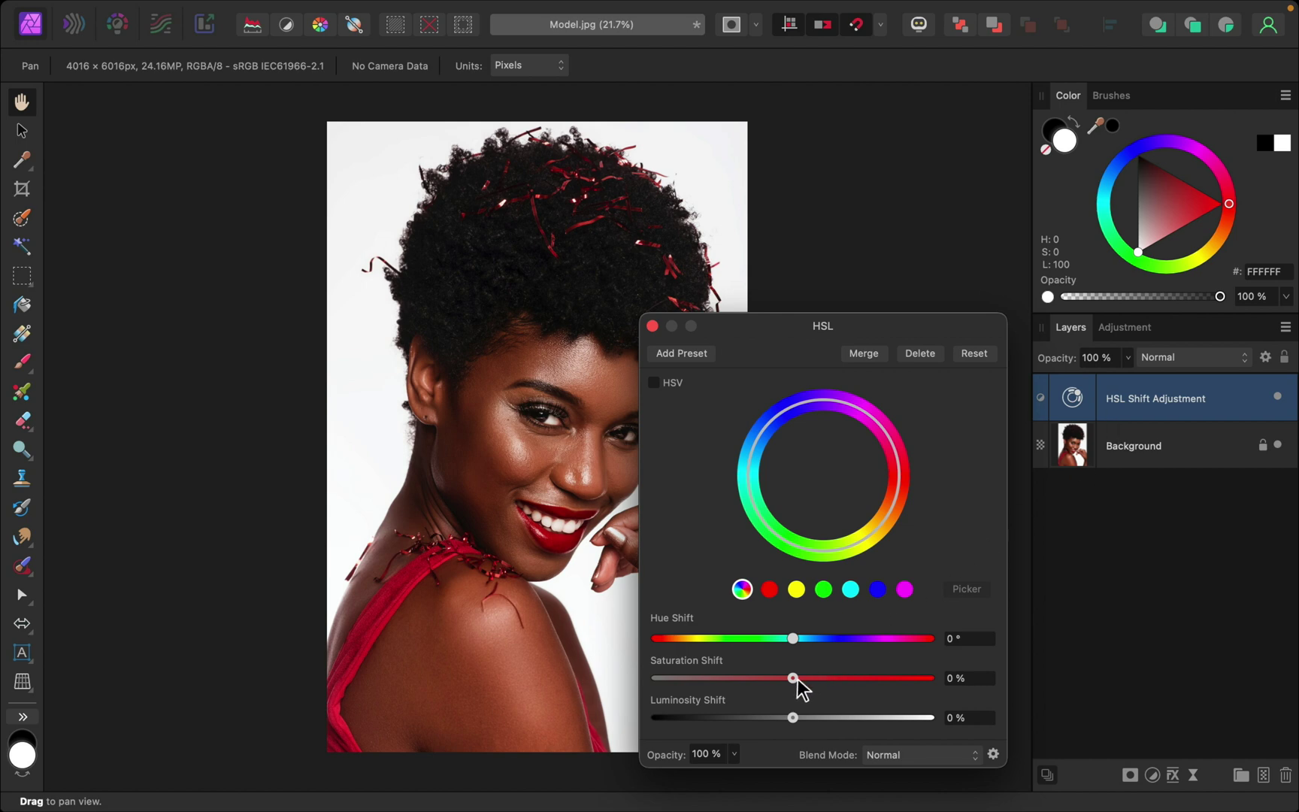
{"action": "left_click_drag", "start_coordinate": [798, 679], "coordinate": [642, 684]}
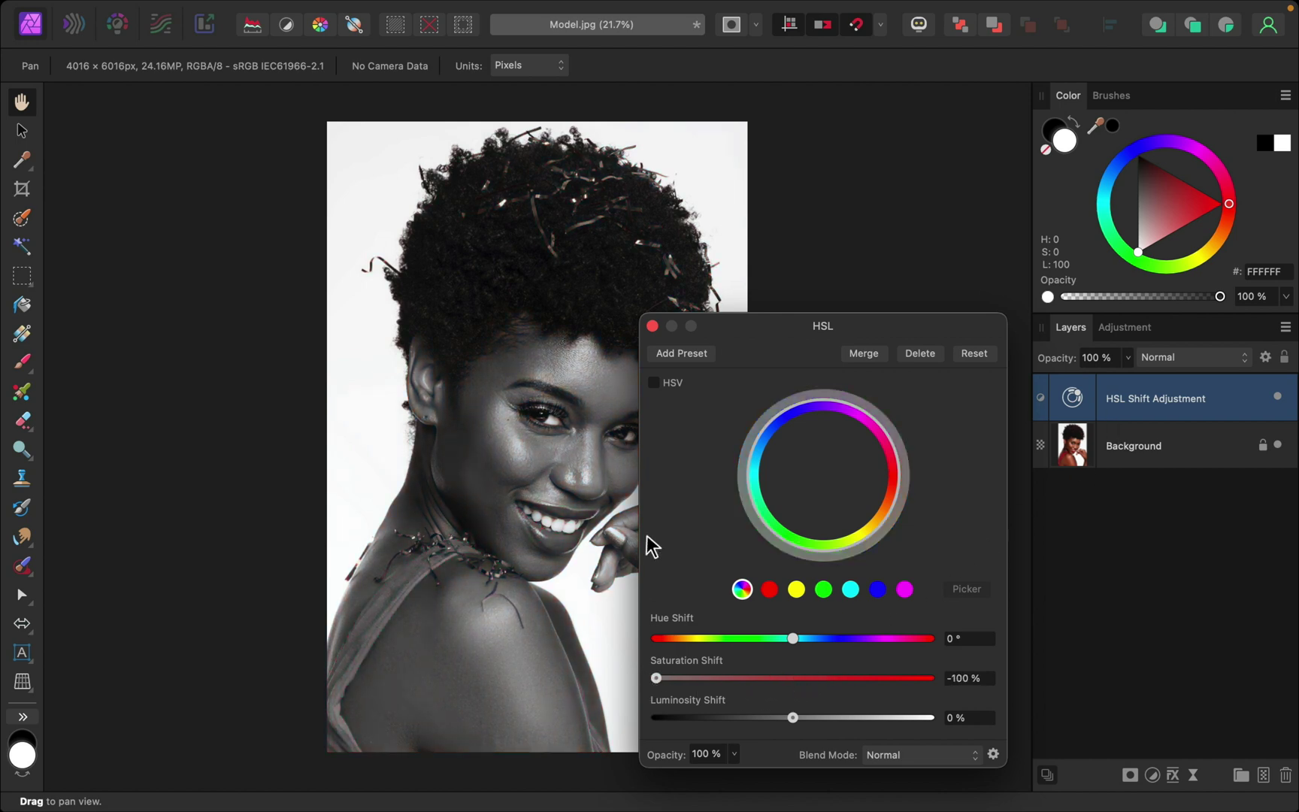
{"action": "left_click", "coordinate": [653, 326]}
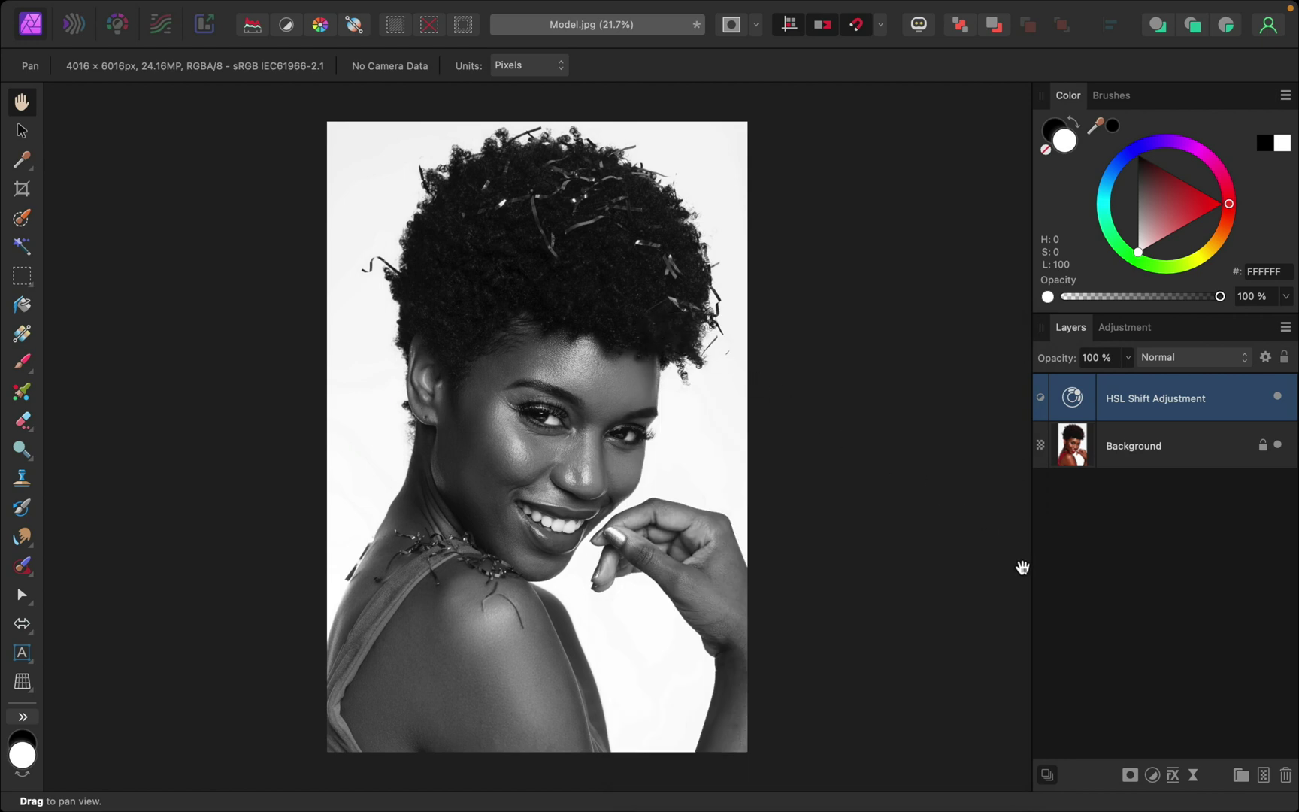
Step: Add a Levels adjustment layer above the HSL Shift layer at its default values
{"action": "left_click", "coordinate": [1153, 776]}
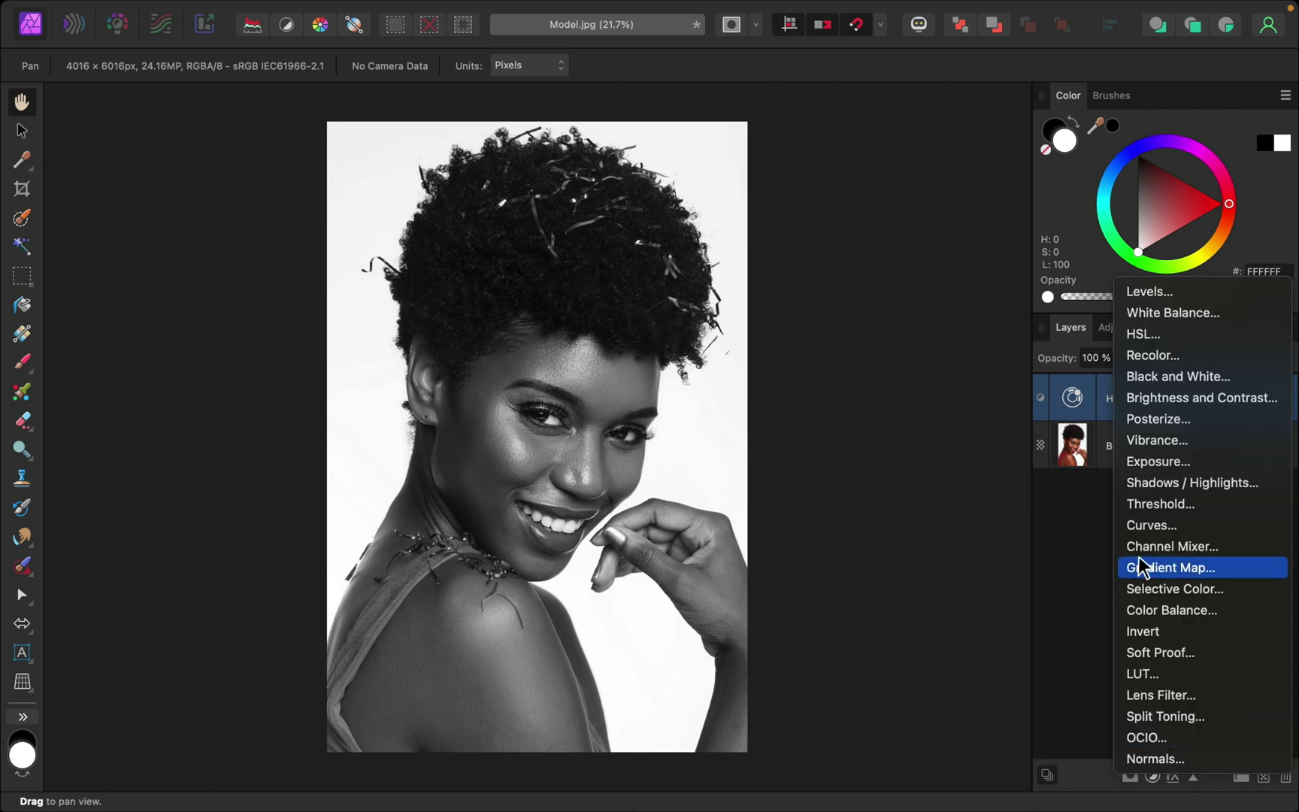
{"action": "left_click", "coordinate": [1154, 295]}
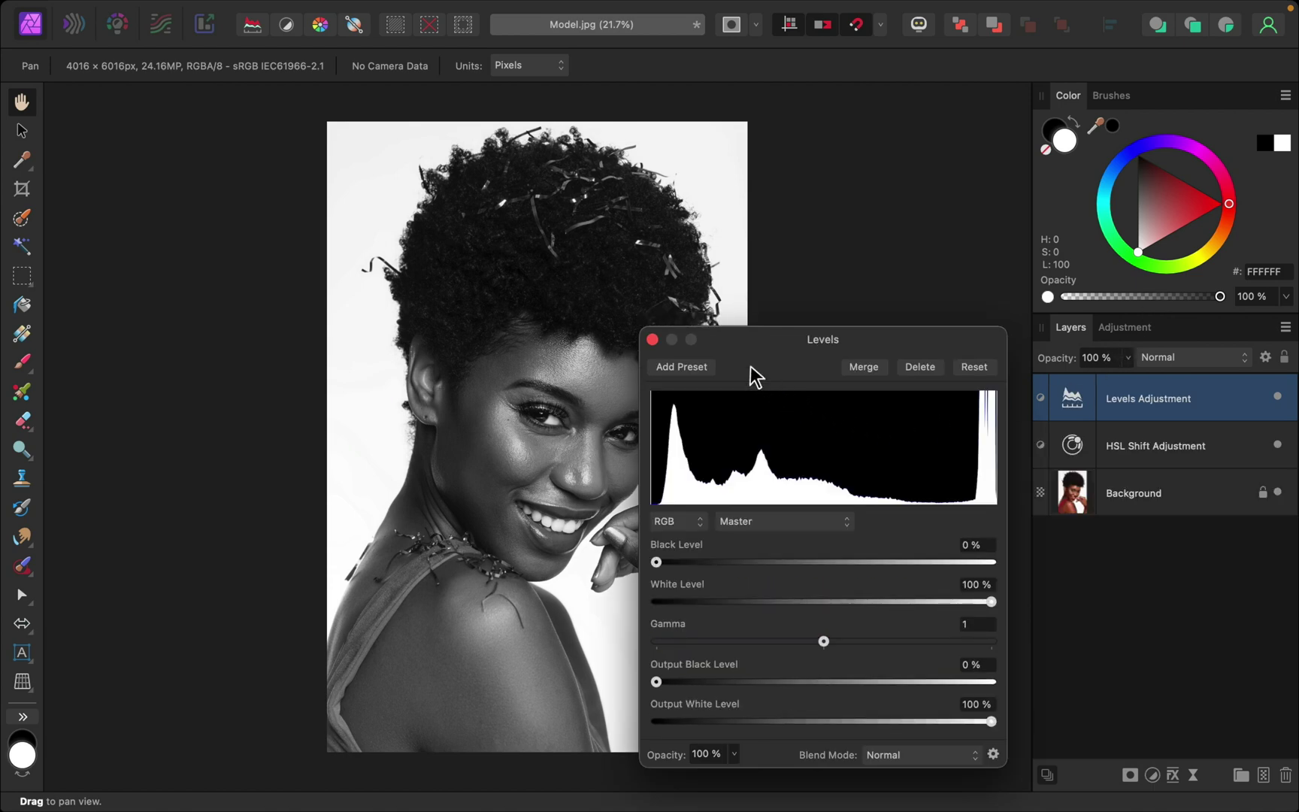
{"action": "left_click", "coordinate": [652, 340]}
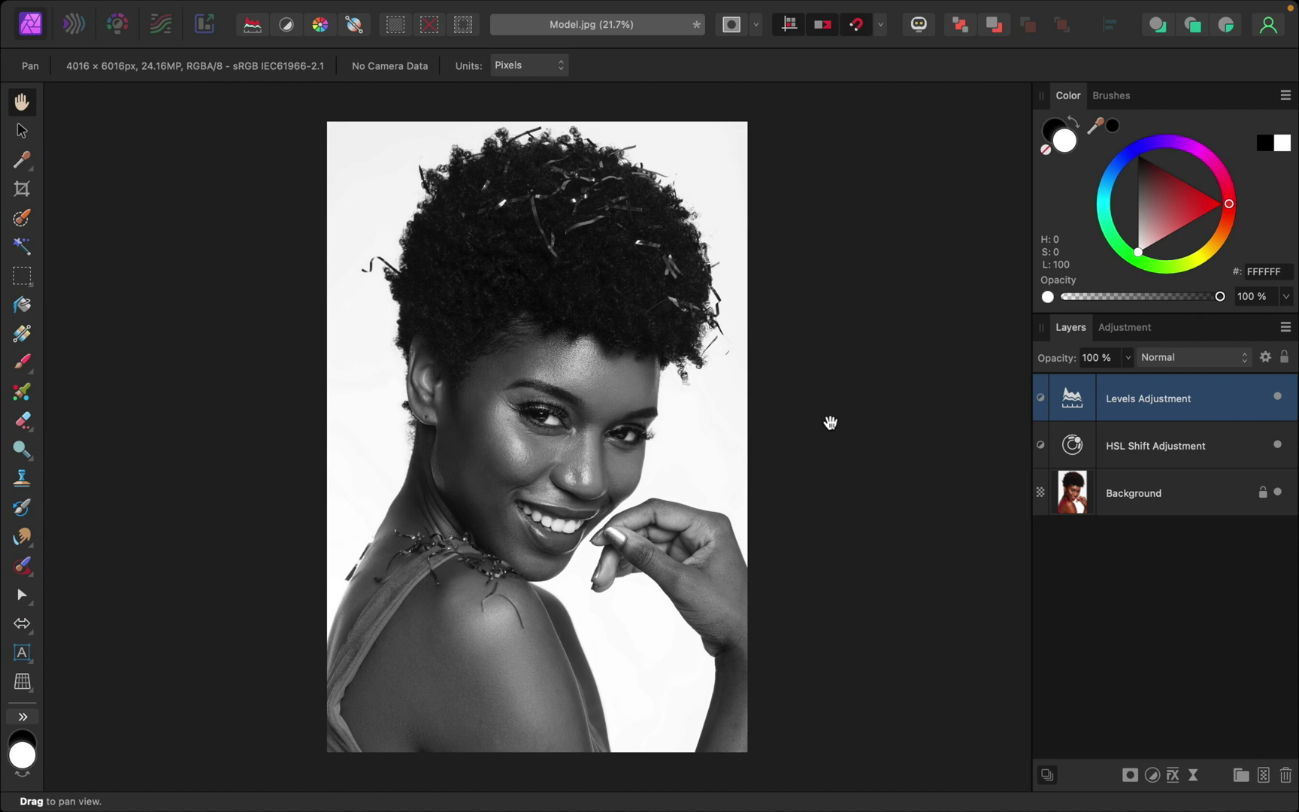
Step: Add a new pixel layer on top and flood-fill it with grey #818181
{"action": "left_click", "coordinate": [1264, 776]}
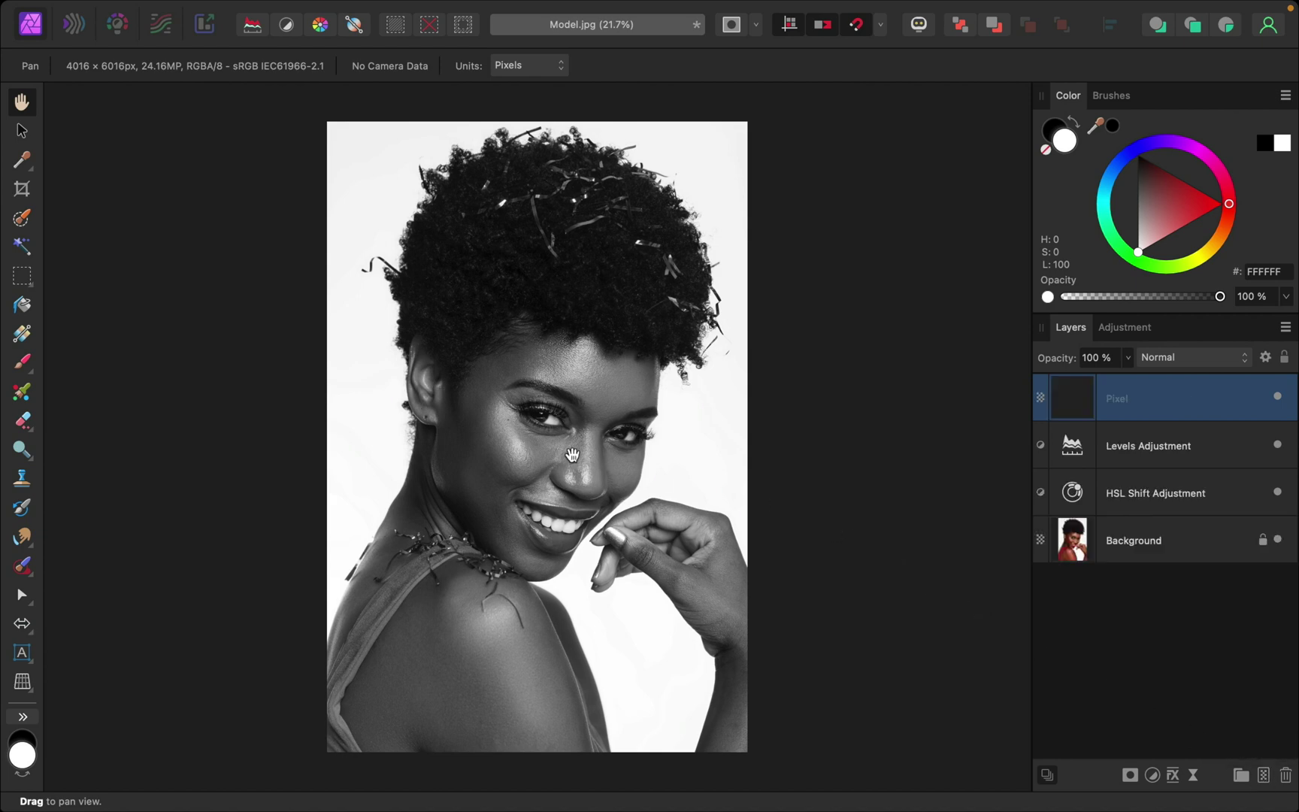
{"action": "left_click", "coordinate": [23, 307]}
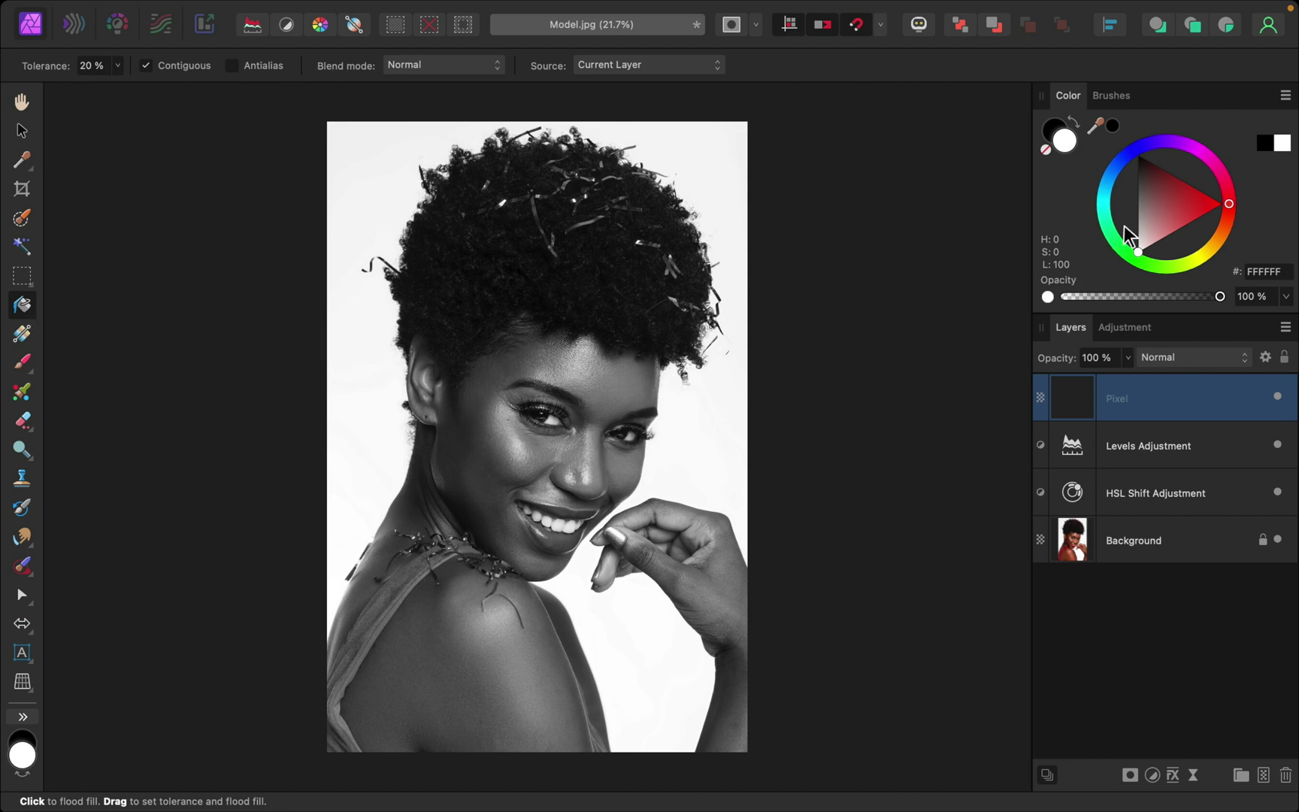
{"action": "left_click_drag", "start_coordinate": [1141, 214], "coordinate": [1132, 205]}
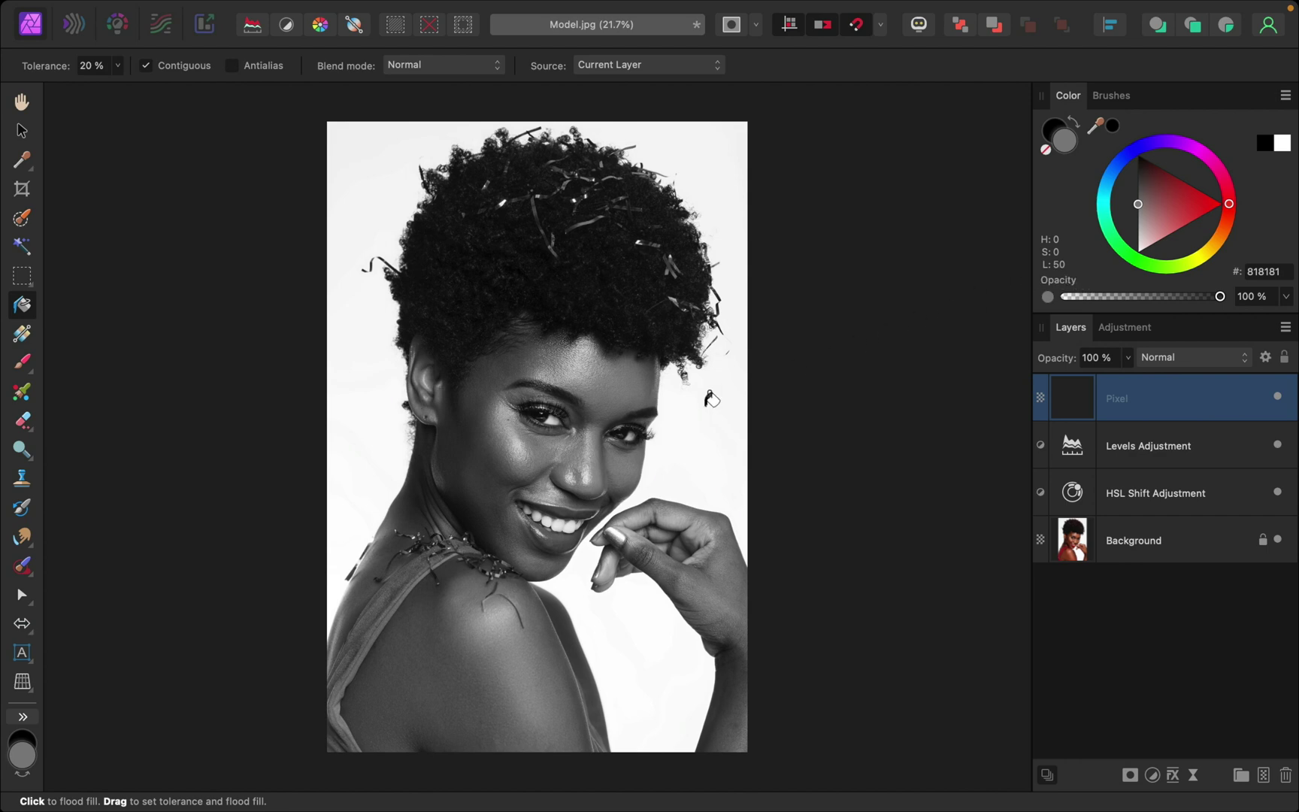
{"action": "left_click", "coordinate": [673, 412]}
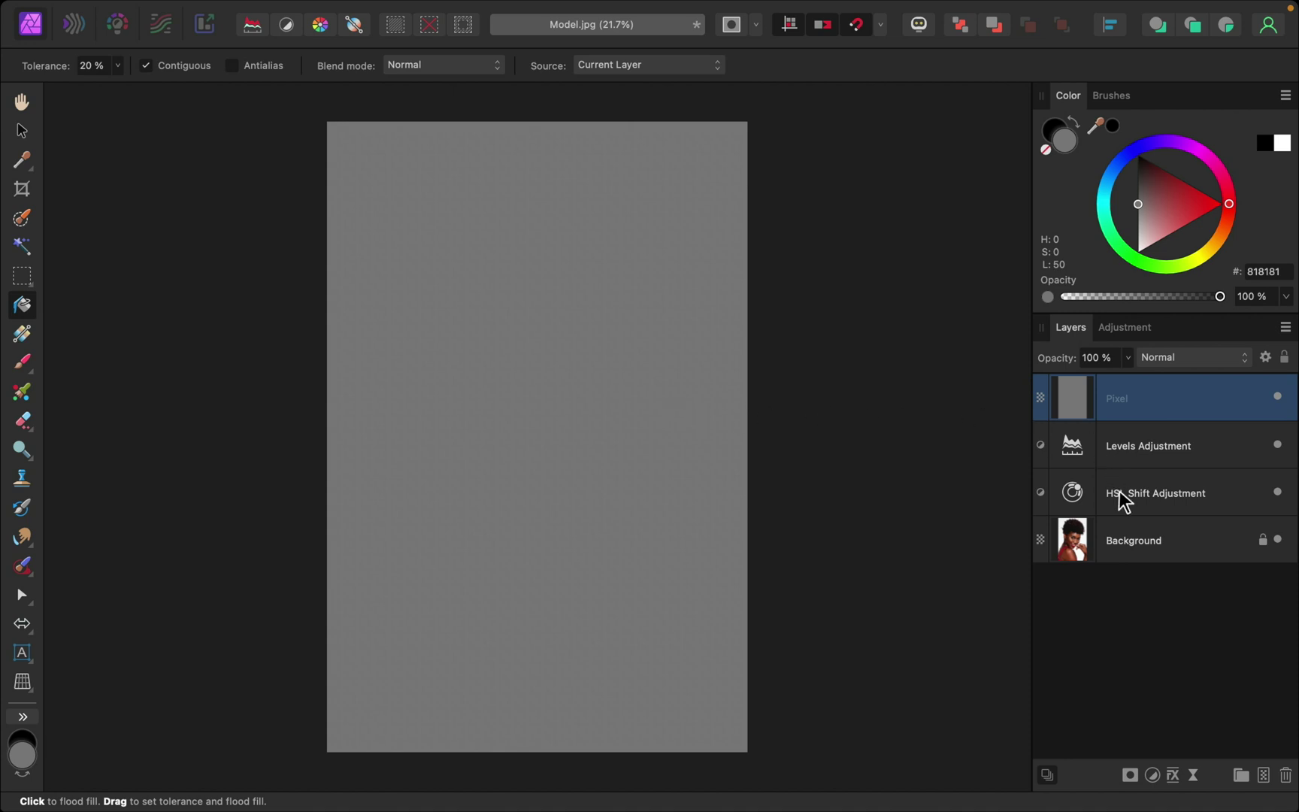
Step: Apply a Halftone live filter to the grey layer with cell size 20.694 and contrast 20.06
{"action": "left_click", "coordinate": [1193, 776]}
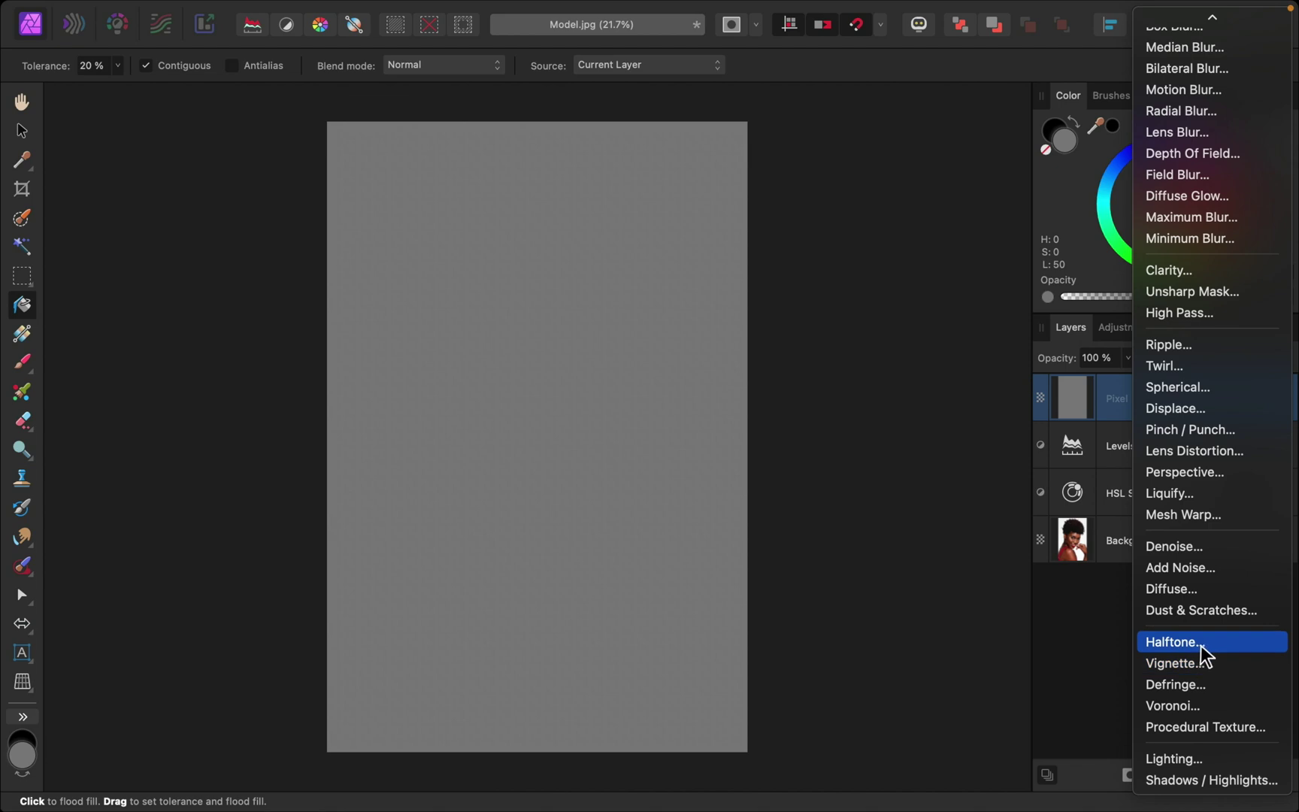
{"action": "left_click", "coordinate": [1205, 645]}
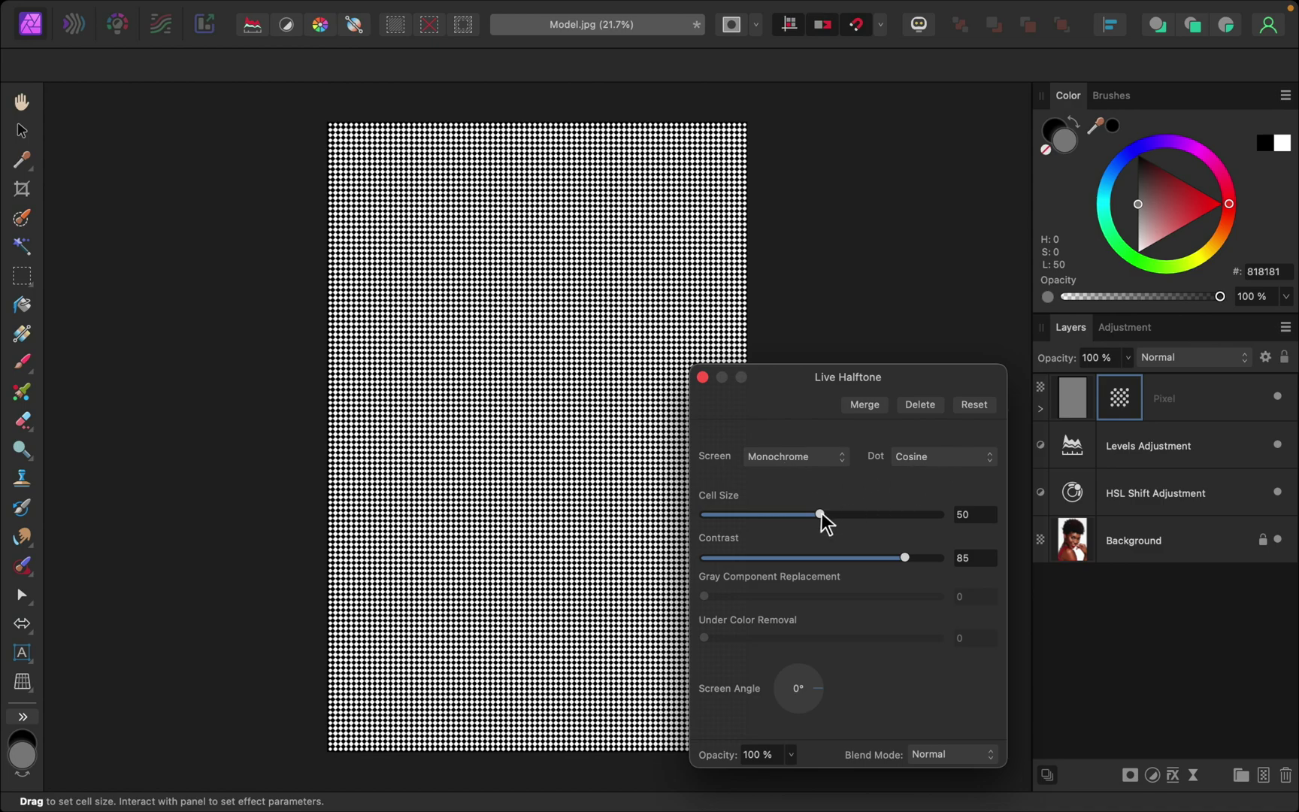
{"action": "left_click_drag", "start_coordinate": [821, 513], "coordinate": [749, 514]}
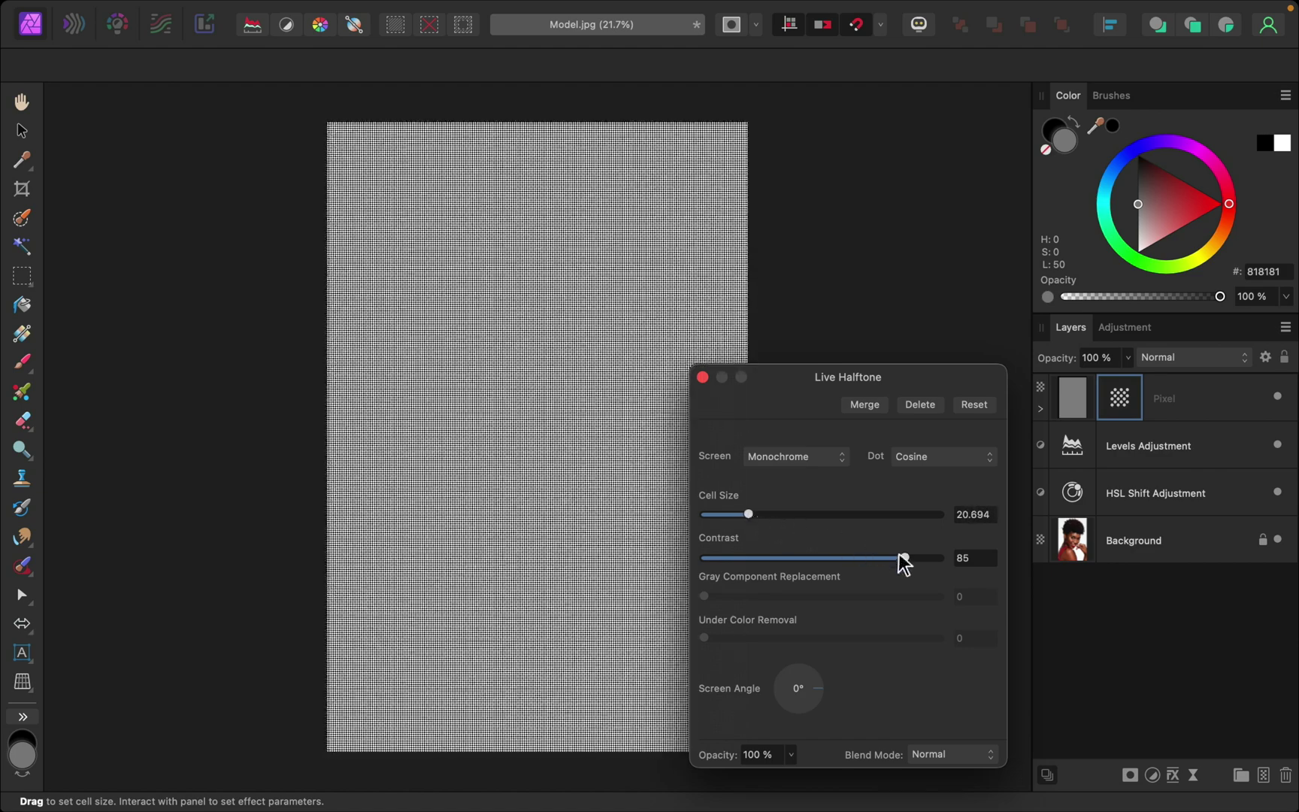
{"action": "left_click_drag", "start_coordinate": [902, 558], "coordinate": [752, 558]}
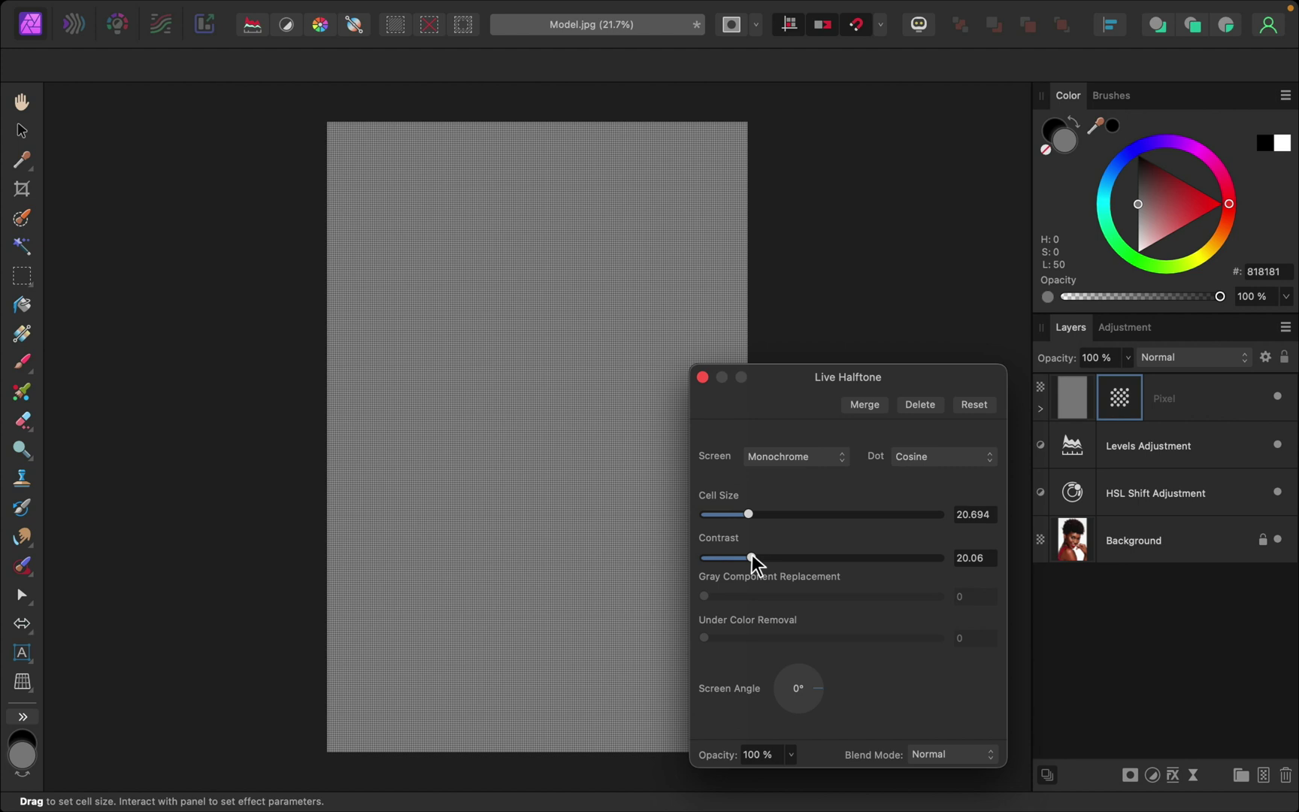
{"action": "left_click", "coordinate": [703, 378]}
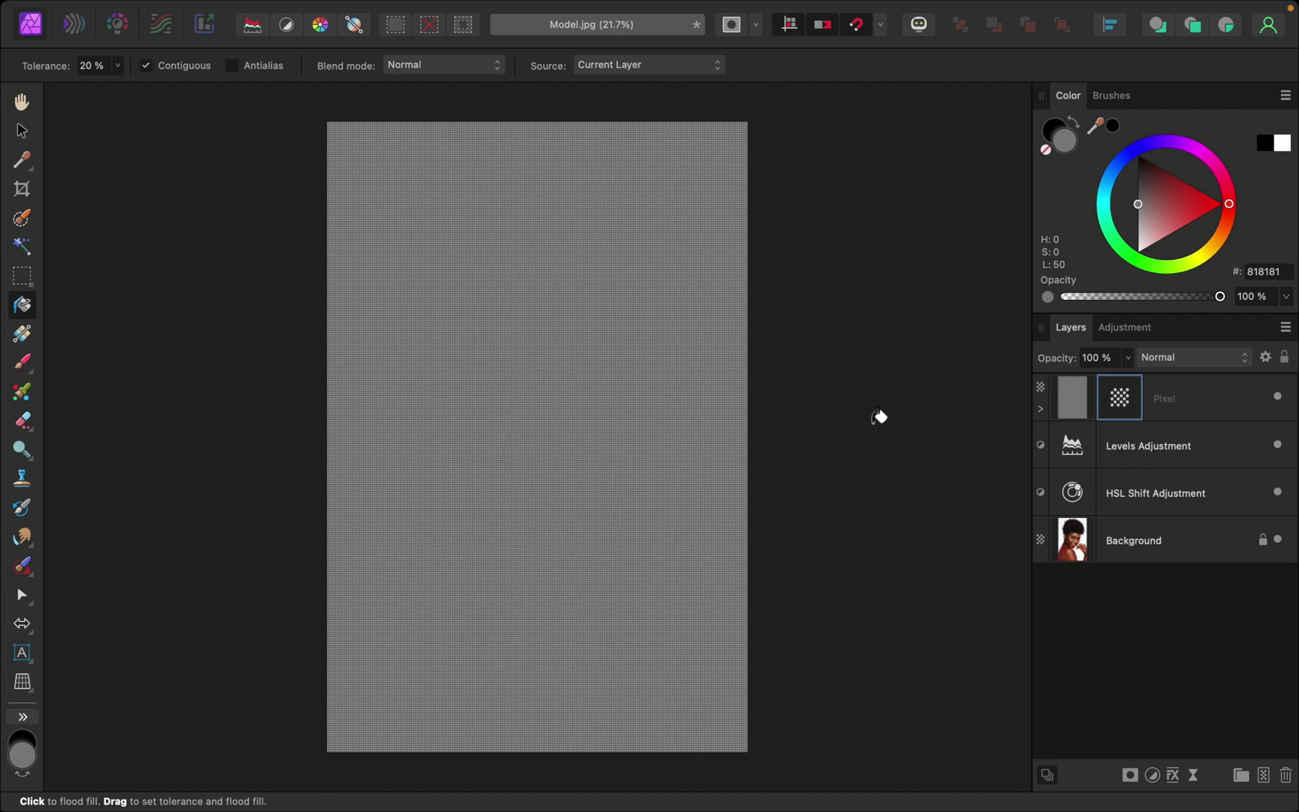
Step: Set the grey Pixel layer's blend mode to Hard Mix
{"action": "left_click", "coordinate": [1074, 399]}
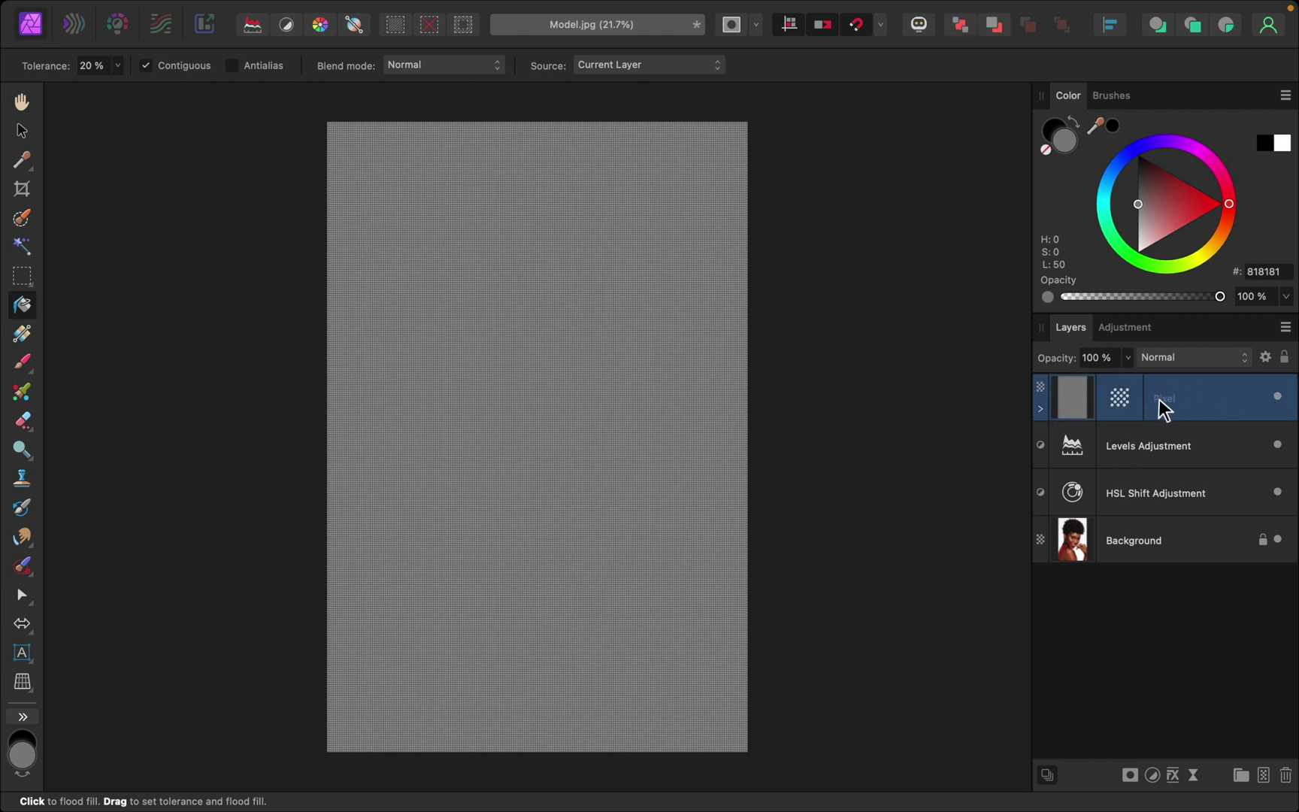
{"action": "left_click", "coordinate": [1184, 359]}
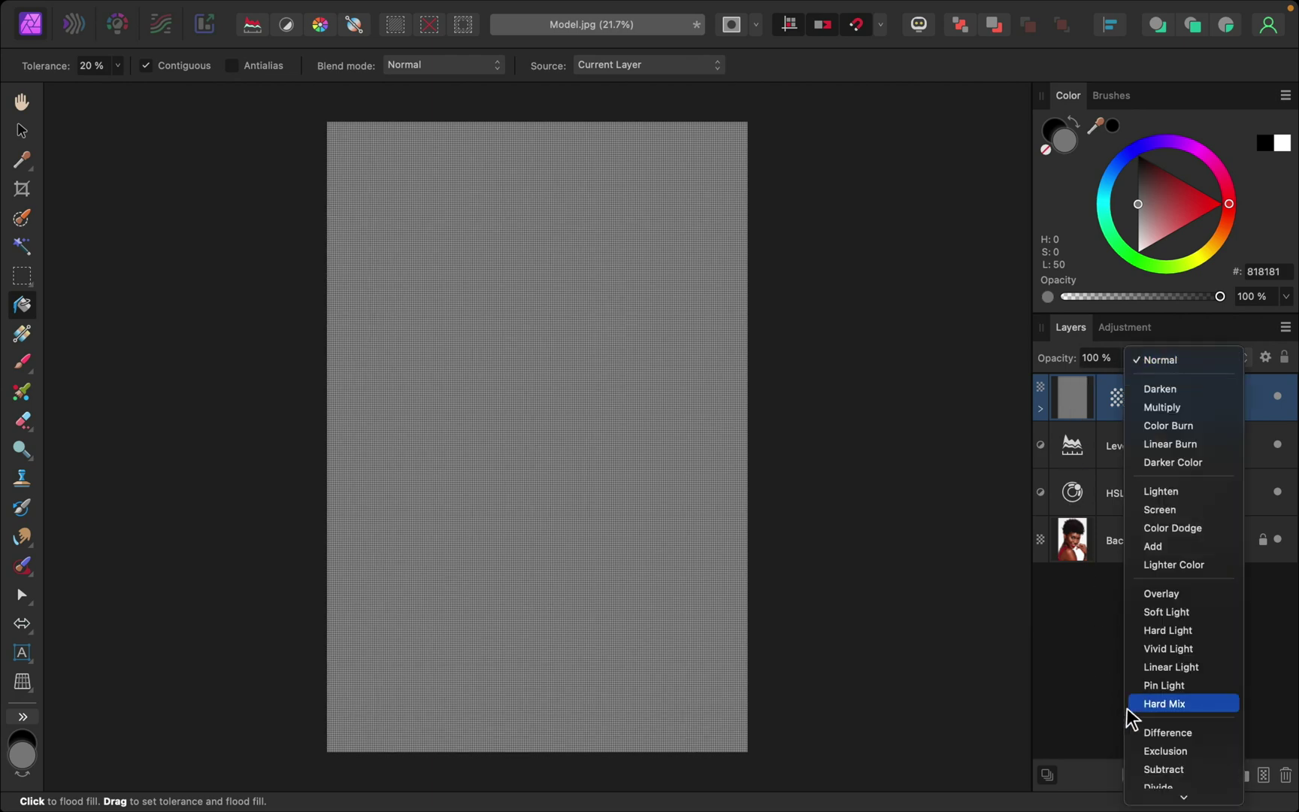
{"action": "left_click", "coordinate": [1147, 707]}
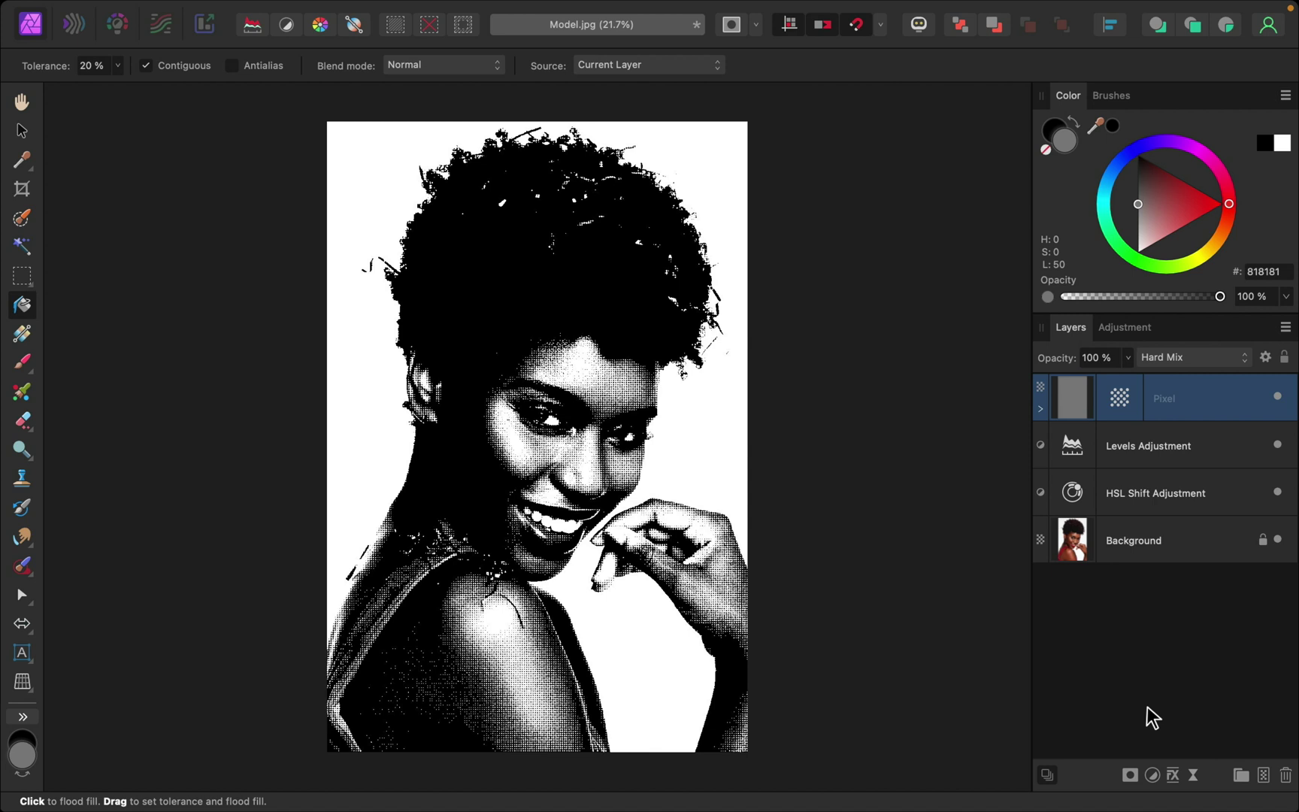
Step: Reopen the Halftone filter and enlarge its cell size to about 28.3
{"action": "left_click", "coordinate": [1041, 409]}
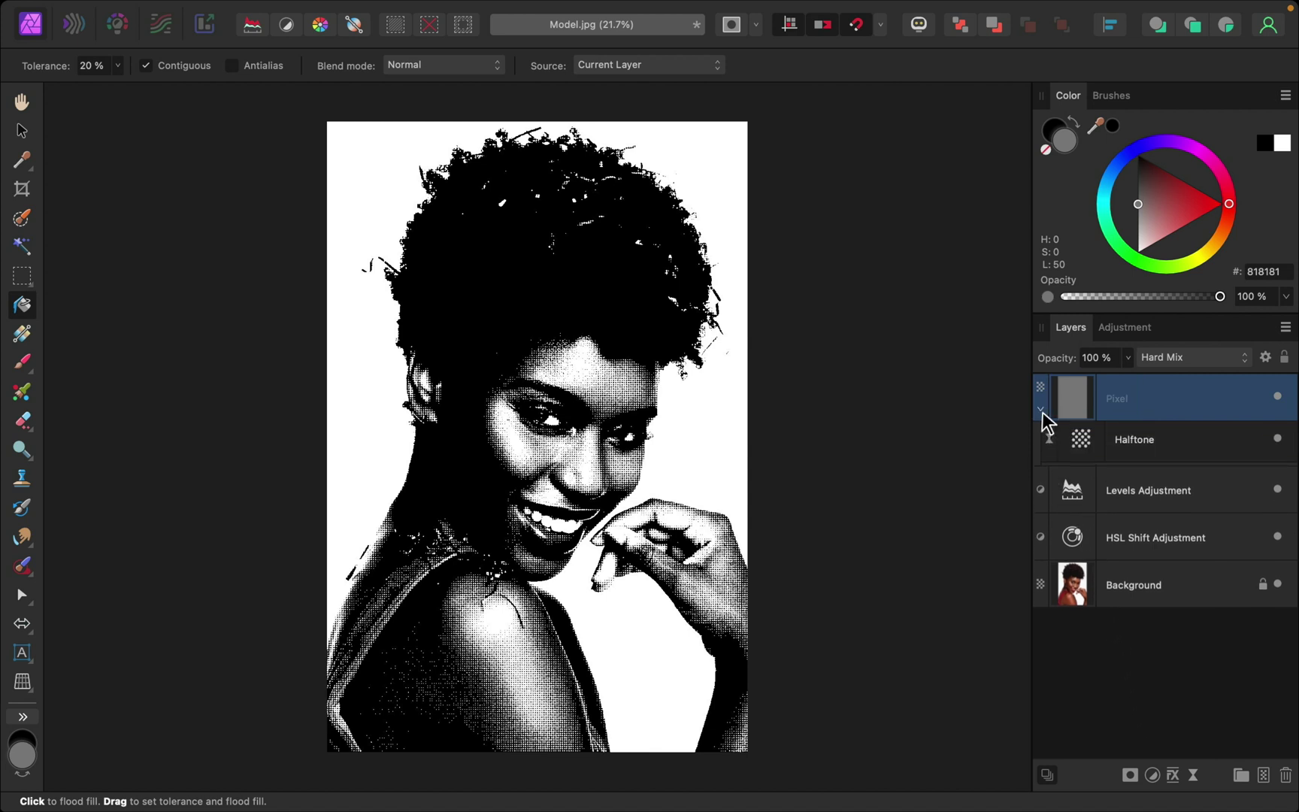
{"action": "left_click", "coordinate": [1081, 446]}
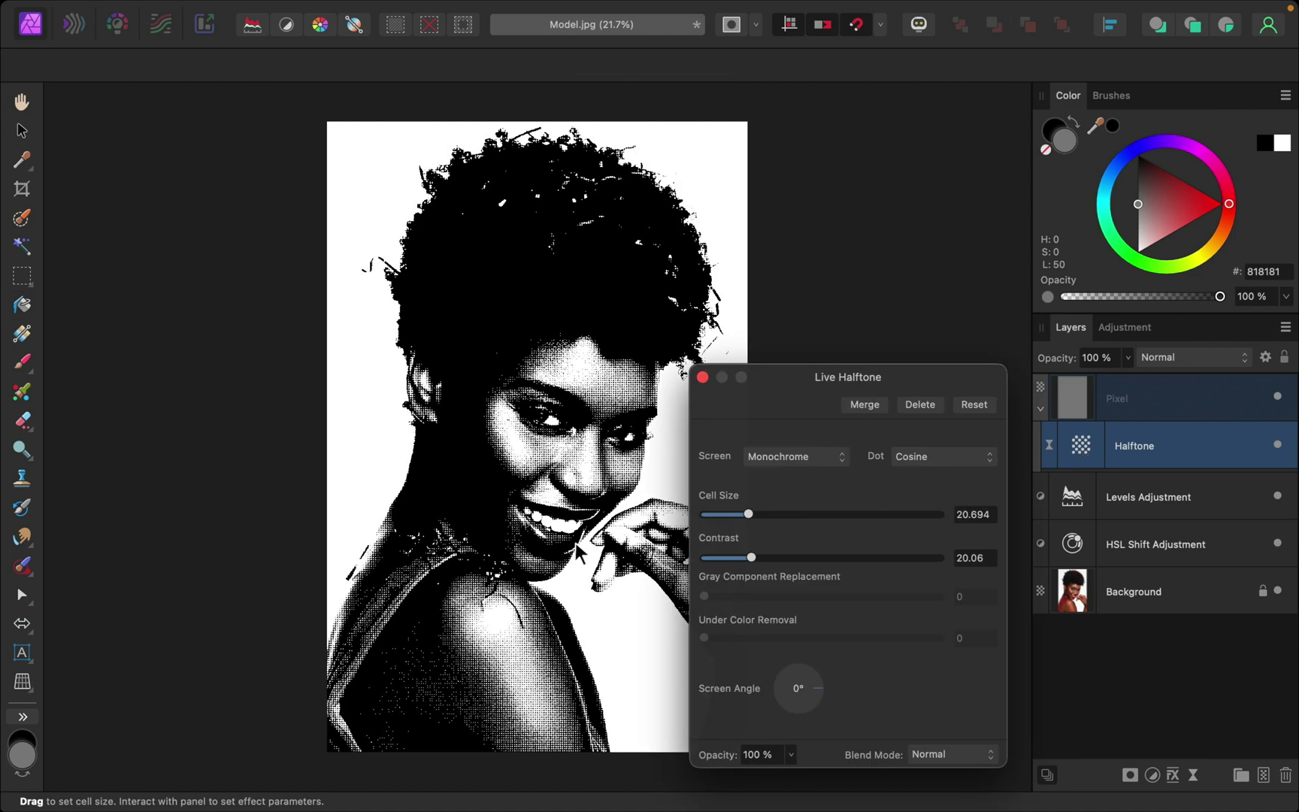
{"action": "scroll", "coordinate": [578, 553], "scroll_direction": "right", "scroll_amount": 2}
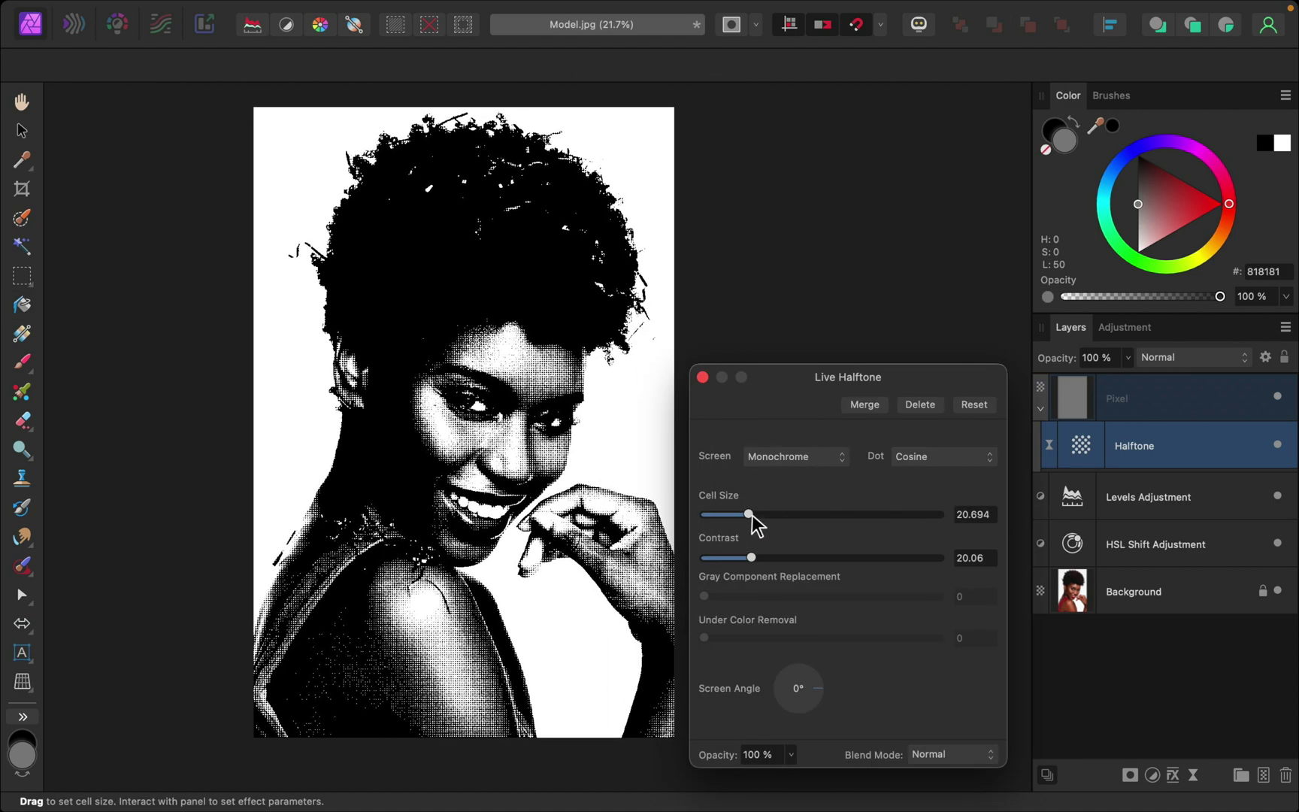
{"action": "left_click_drag", "start_coordinate": [749, 511], "coordinate": [762, 511]}
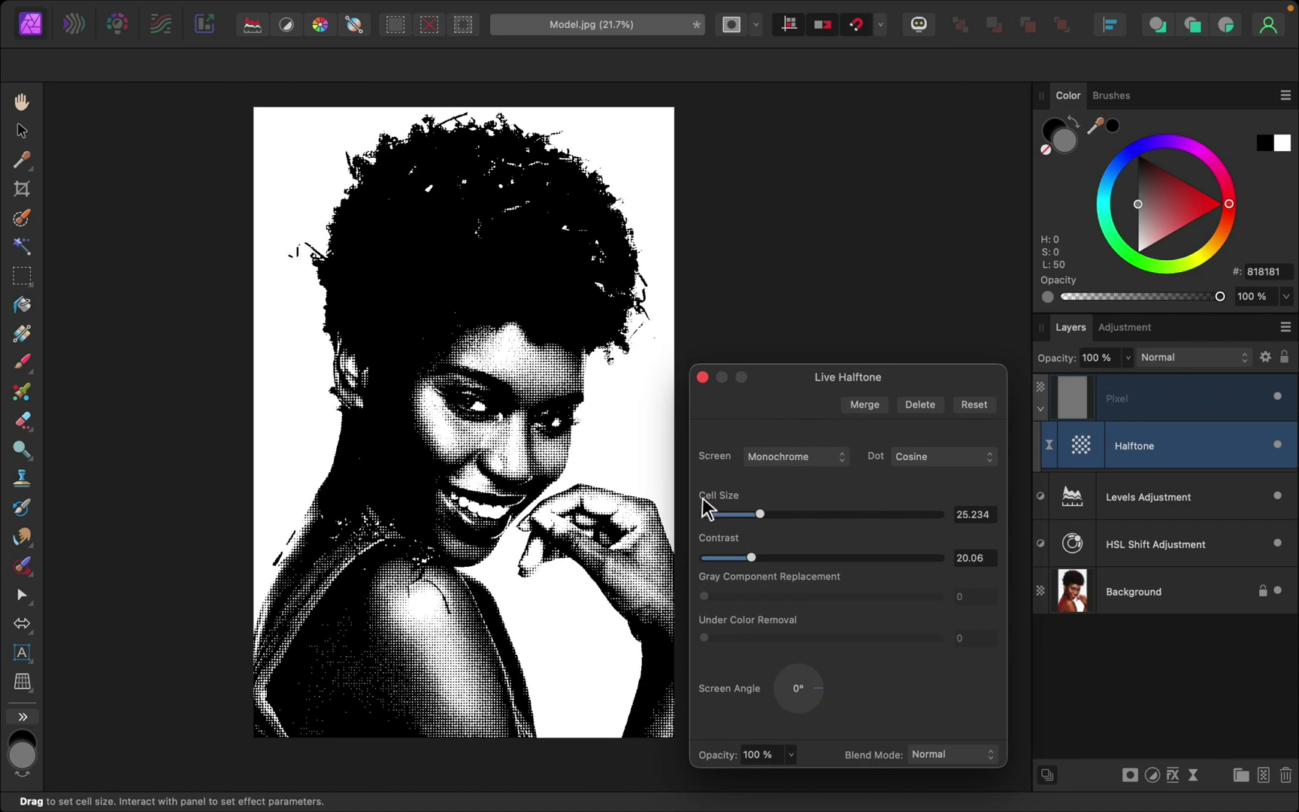
{"action": "scroll", "coordinate": [555, 425], "scroll_direction": "up", "scroll_amount": 5}
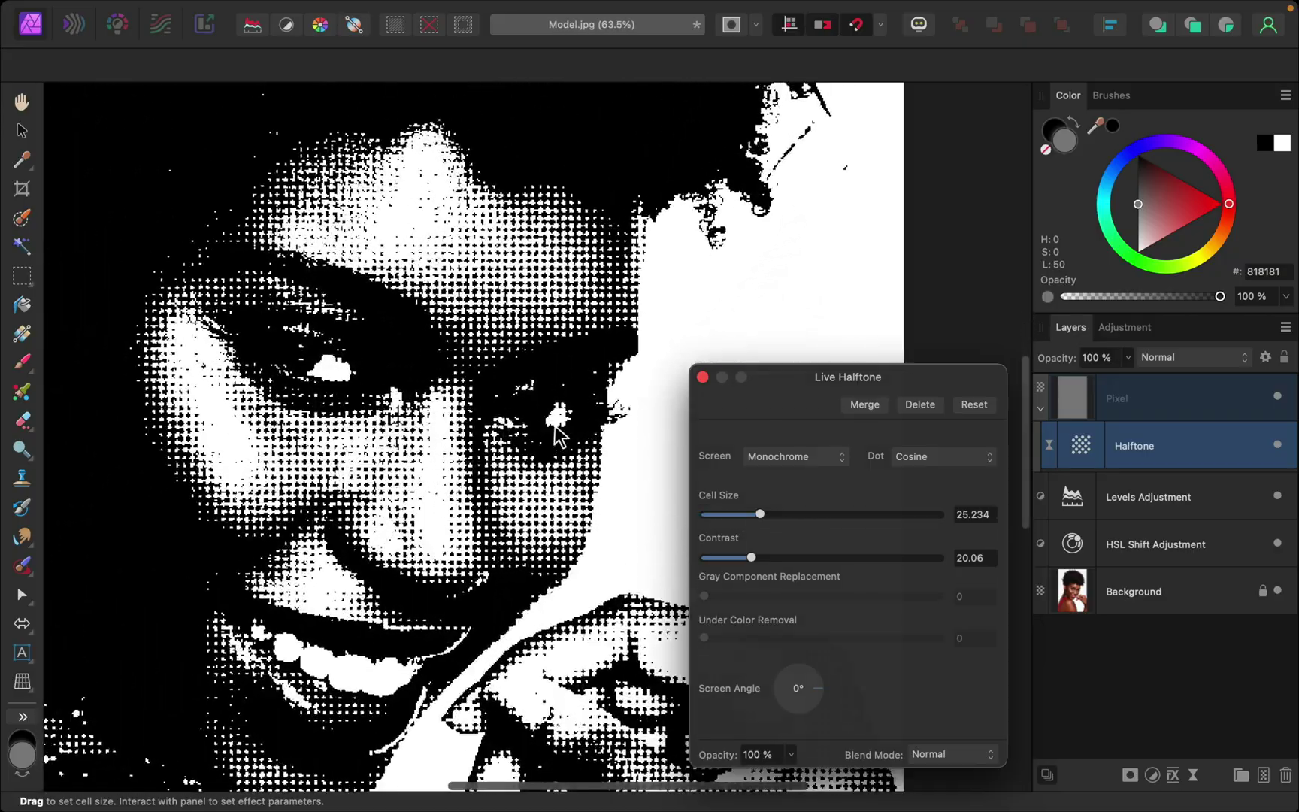
{"action": "scroll", "coordinate": [555, 425], "scroll_direction": "up", "scroll_amount": 3}
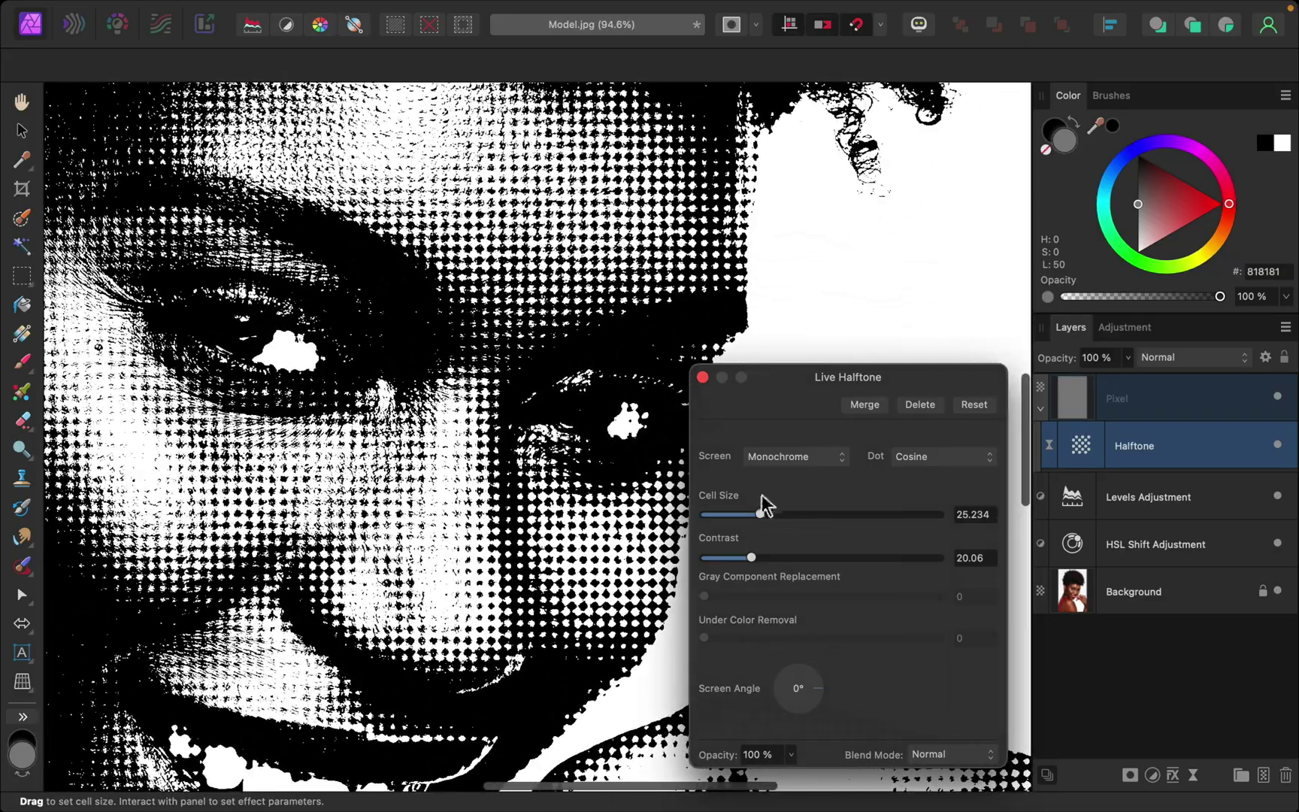
{"action": "left_click_drag", "start_coordinate": [762, 512], "coordinate": [767, 512]}
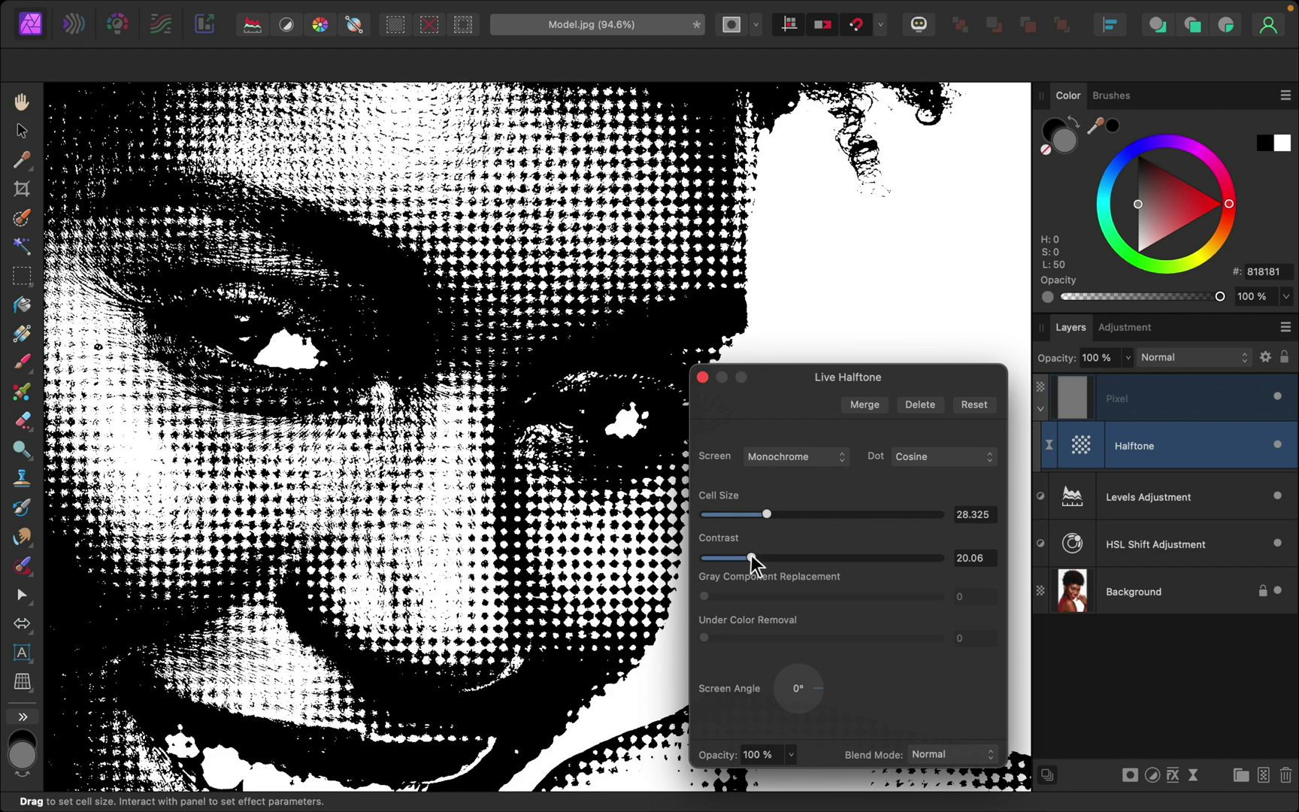
Step: Raise the halftone contrast to about 41.8 for lighter, finer dots
{"action": "scroll", "coordinate": [565, 553], "scroll_direction": "down", "scroll_amount": 3}
{"action": "scroll", "coordinate": [566, 545], "scroll_direction": "down", "scroll_amount": 5}
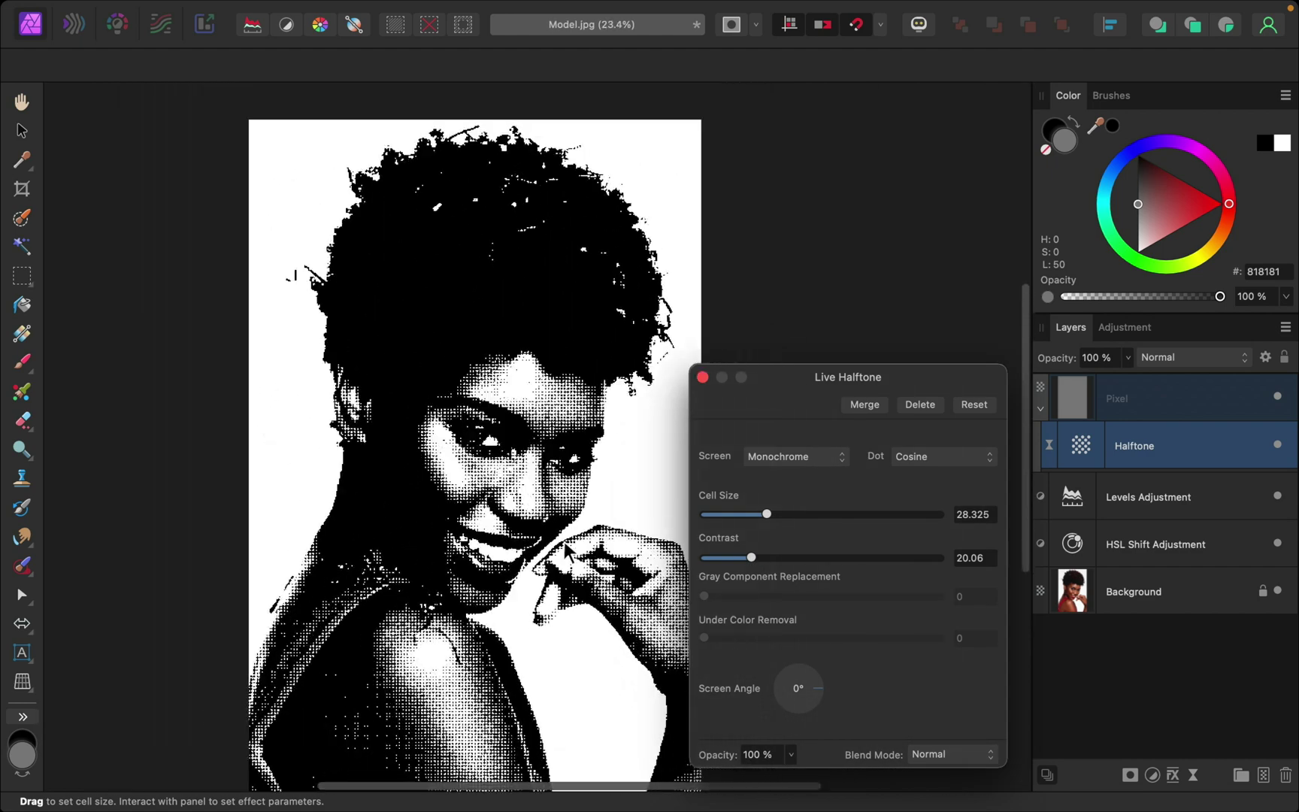
{"action": "left_click_drag", "start_coordinate": [750, 559], "coordinate": [788, 557]}
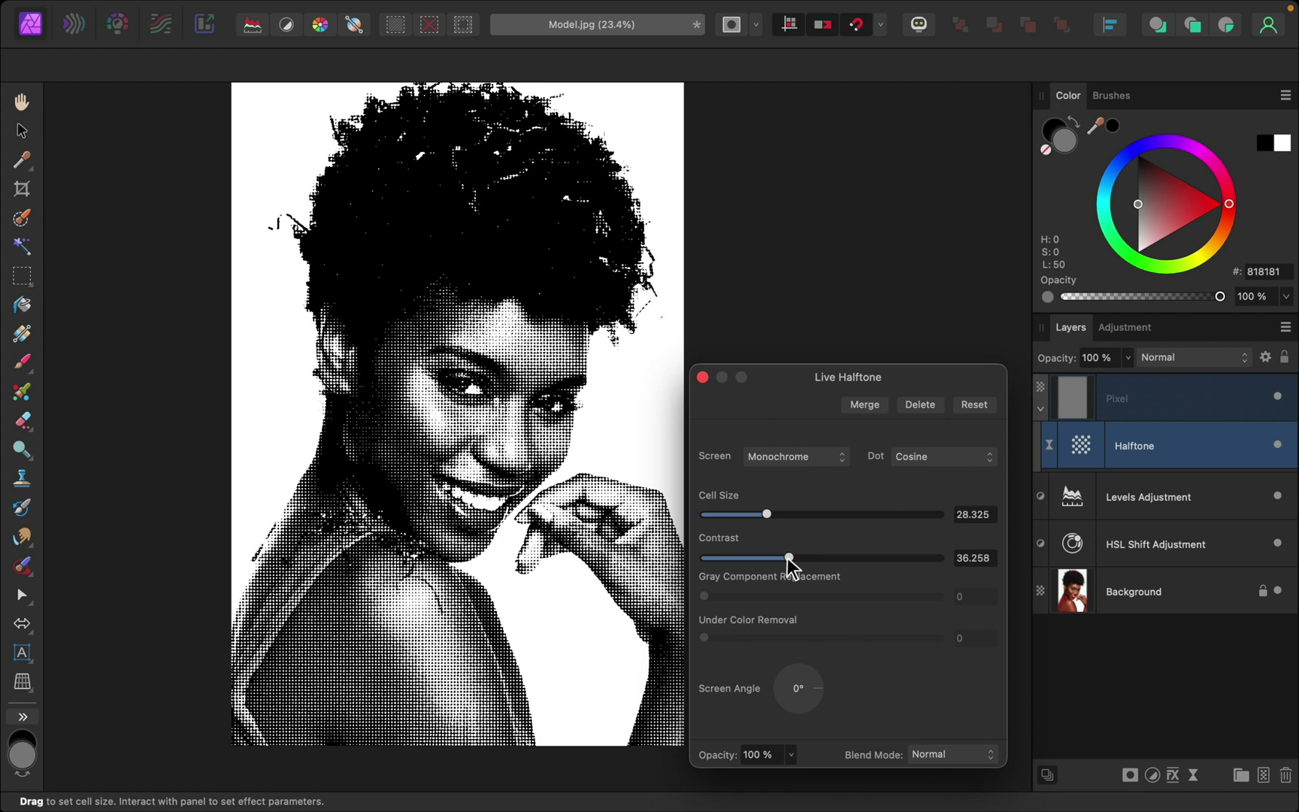
{"action": "left_click_drag", "start_coordinate": [789, 560], "coordinate": [803, 560]}
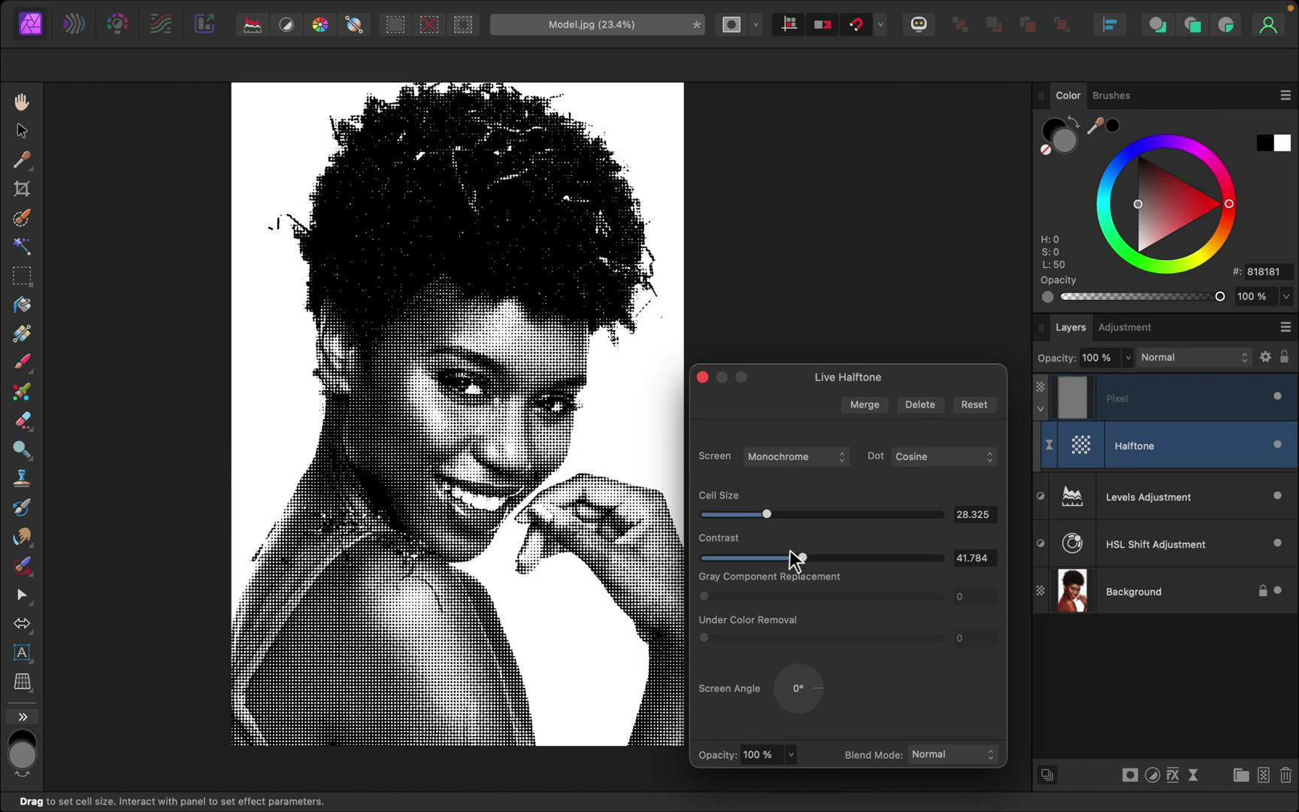
{"action": "left_click", "coordinate": [703, 378]}
{"action": "scroll", "coordinate": [707, 374], "scroll_direction": "left", "scroll_amount": 5}
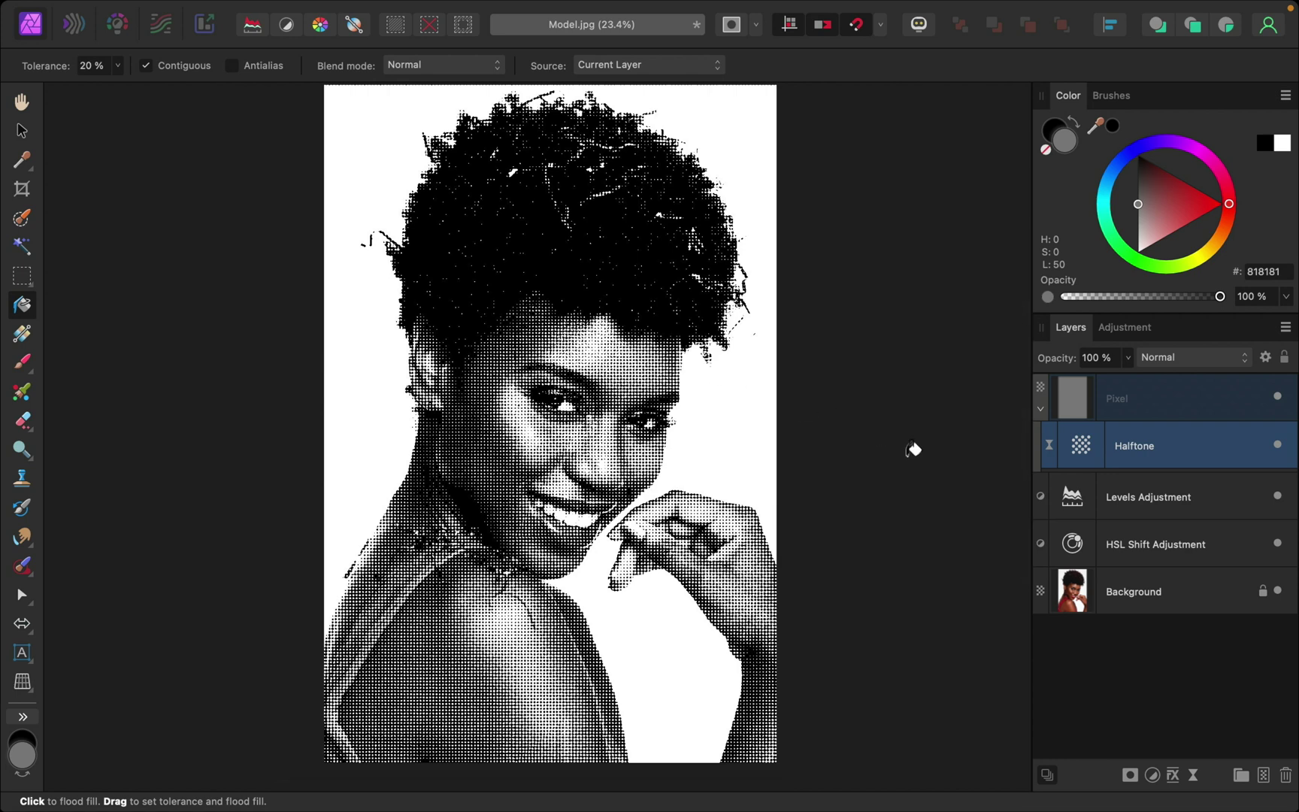
Step: Try input and output levels, restore their defaults, and set Levels gamma to 0.87
{"action": "double_click", "coordinate": [1068, 505]}
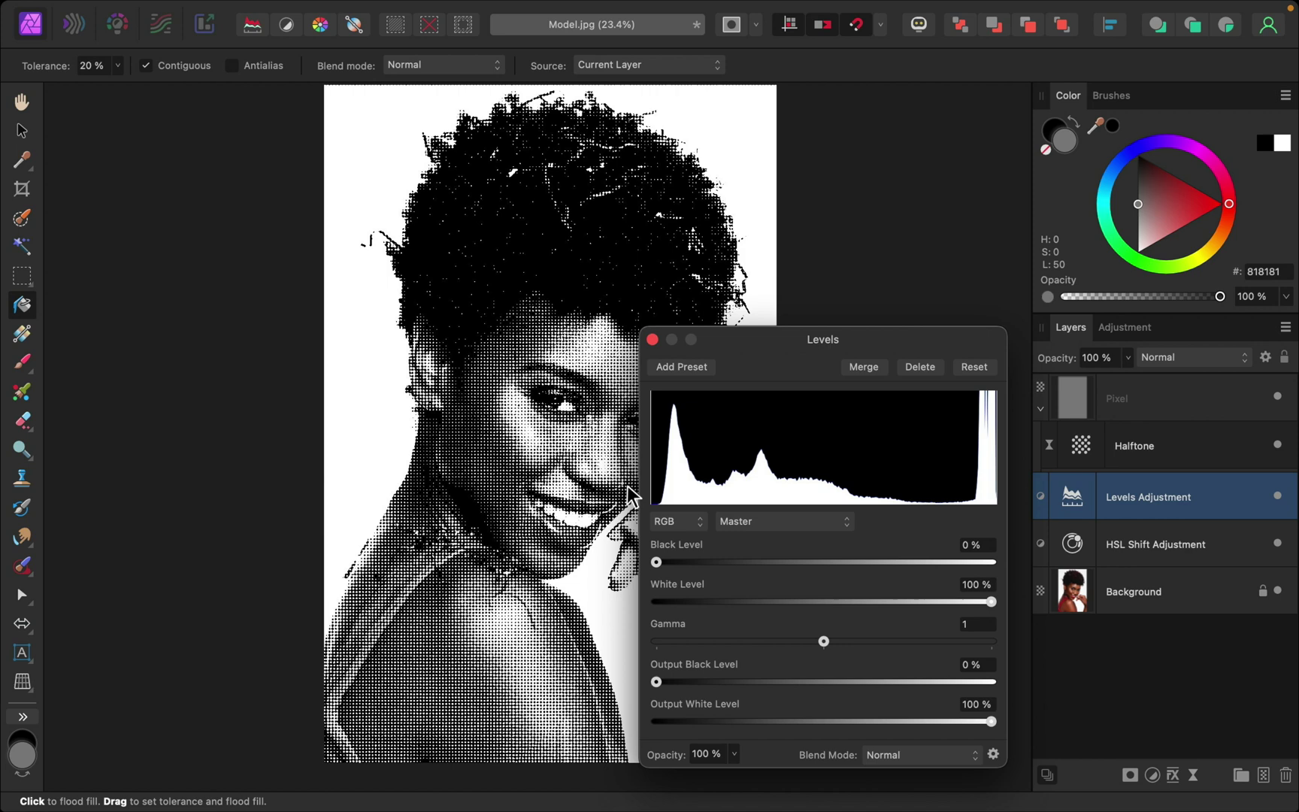
{"action": "scroll", "coordinate": [505, 490], "scroll_direction": "right", "scroll_amount": 5}
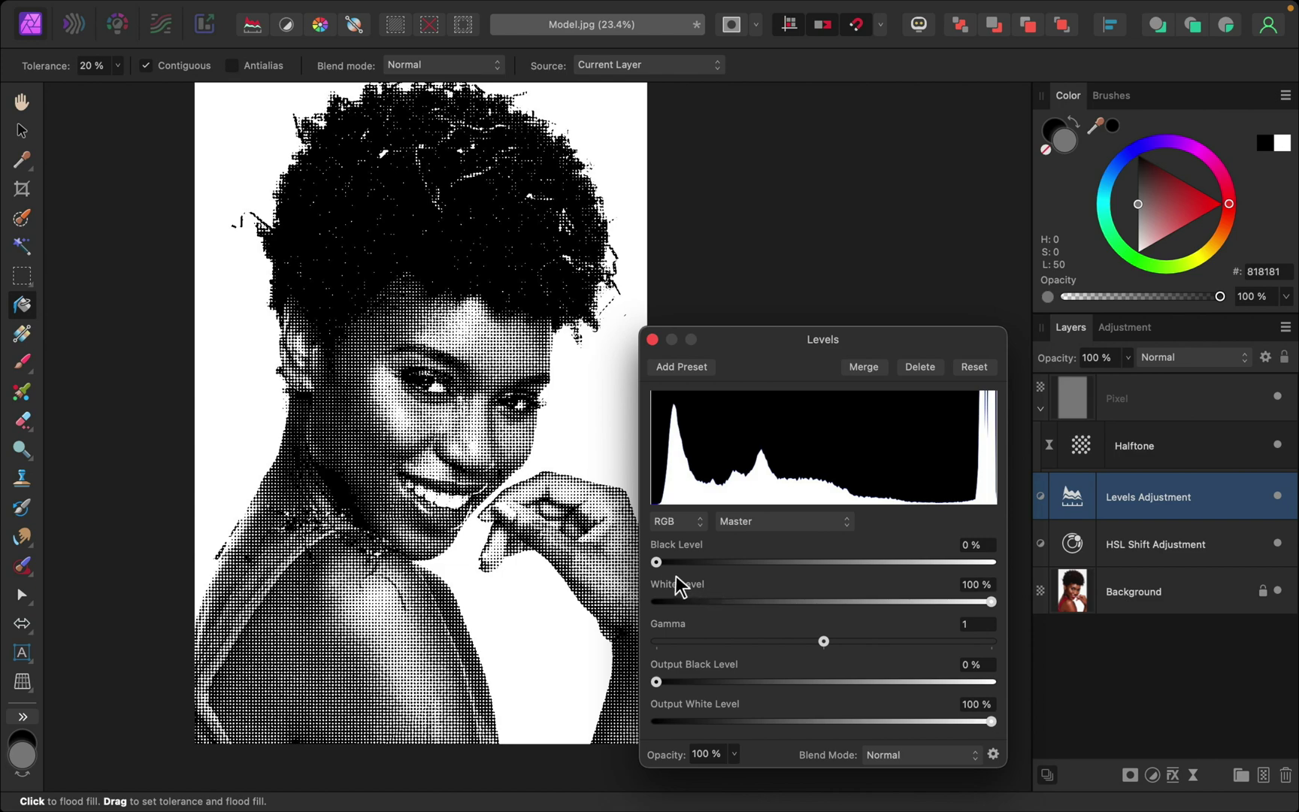
{"action": "mouse_move", "coordinate": [656, 562]}
{"action": "left_mouse_down"}
{"action": "mouse_move", "coordinate": [712, 563]}
{"action": "mouse_move", "coordinate": [656, 562]}
{"action": "left_mouse_up"}
{"action": "mouse_move", "coordinate": [992, 602]}
{"action": "left_mouse_down"}
{"action": "mouse_move", "coordinate": [867, 607]}
{"action": "mouse_move", "coordinate": [1003, 609]}
{"action": "left_mouse_up"}
{"action": "left_click_drag", "start_coordinate": [656, 682], "coordinate": [708, 685]}
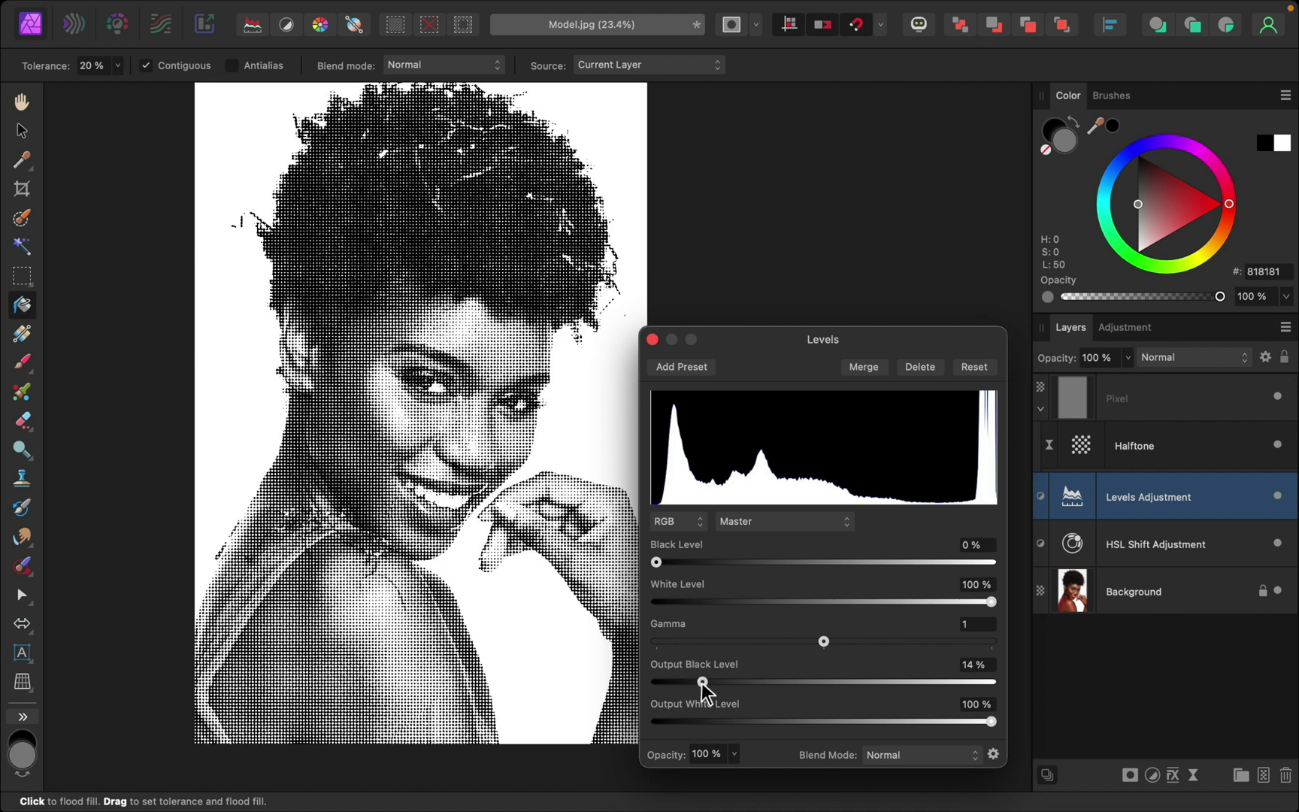
{"action": "left_click_drag", "start_coordinate": [702, 682], "coordinate": [656, 681]}
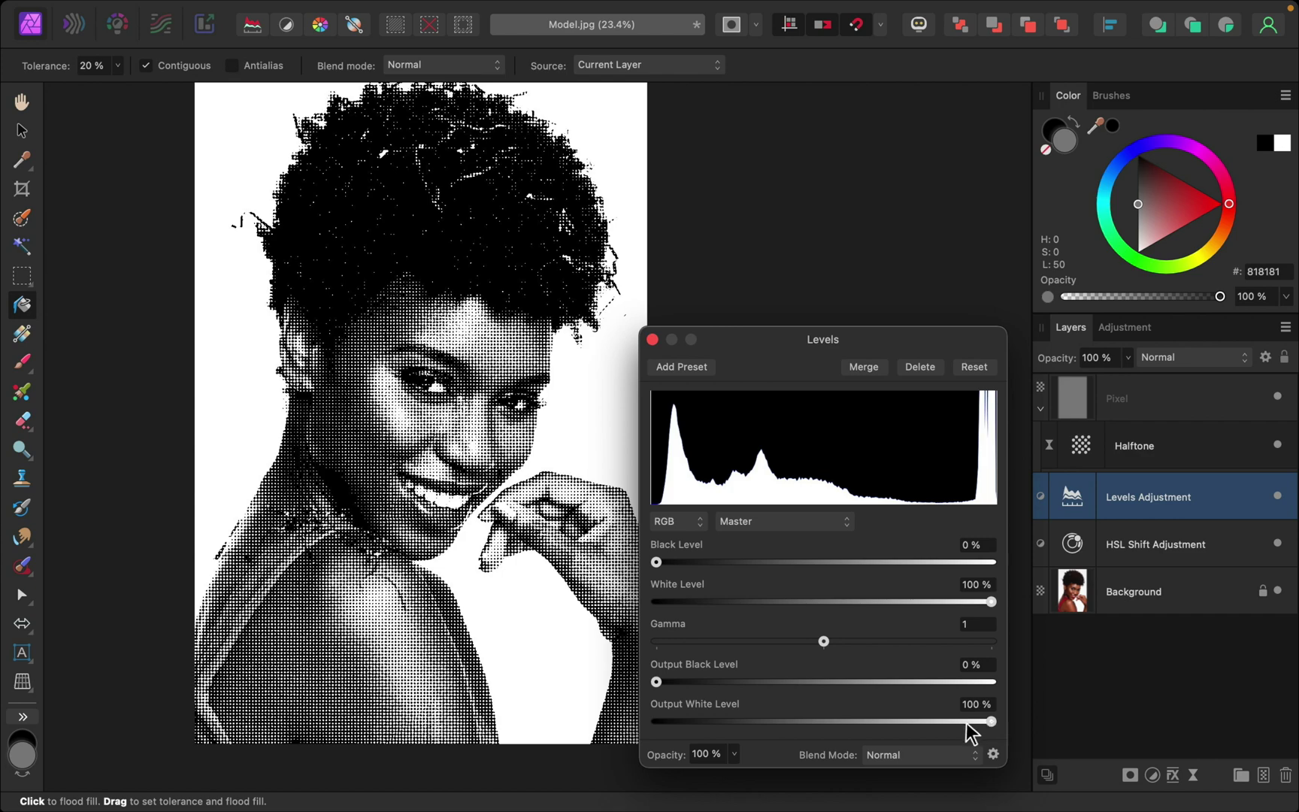
{"action": "left_click_drag", "start_coordinate": [988, 721], "coordinate": [904, 722]}
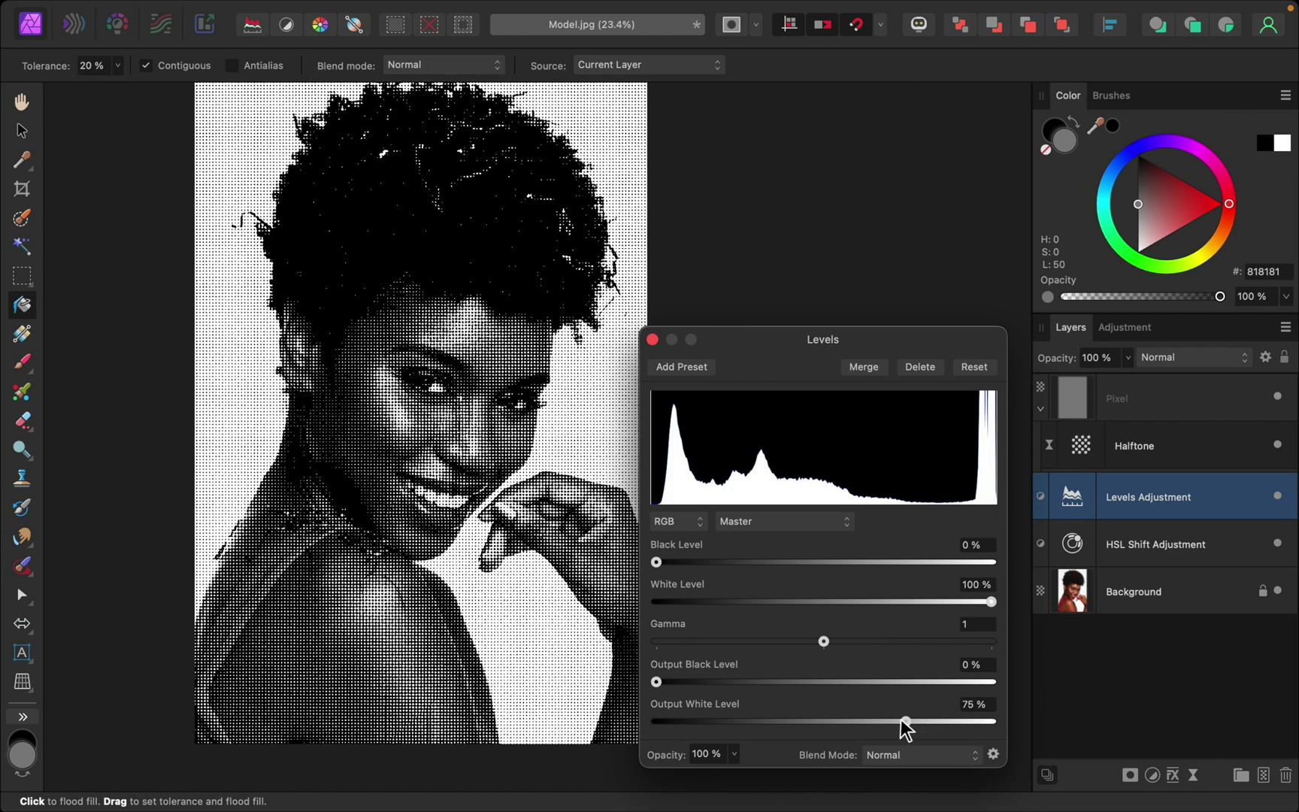
{"action": "left_click_drag", "start_coordinate": [903, 721], "coordinate": [1004, 711]}
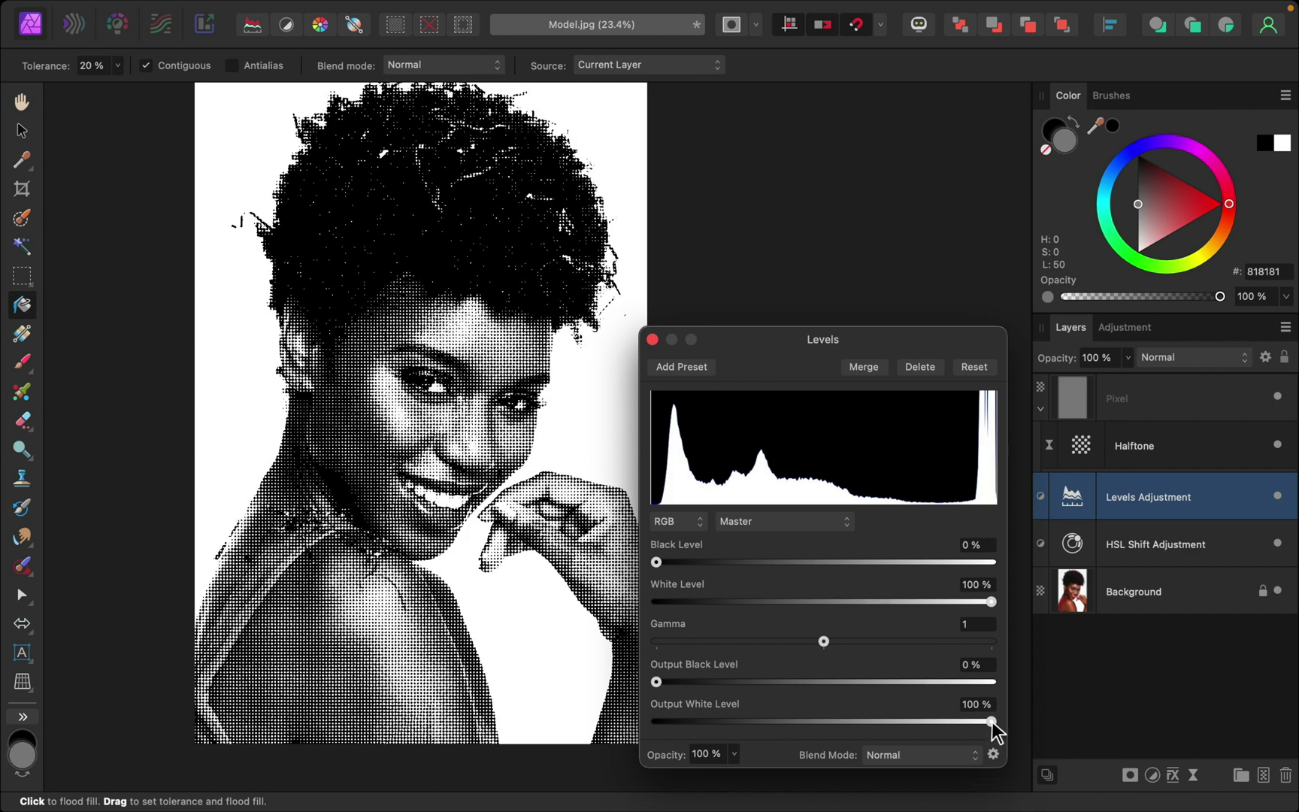
{"action": "left_click_drag", "start_coordinate": [992, 722], "coordinate": [1024, 726]}
{"action": "mouse_move", "coordinate": [824, 641]}
{"action": "left_mouse_down"}
{"action": "mouse_move", "coordinate": [844, 641]}
{"action": "mouse_move", "coordinate": [791, 642]}
{"action": "mouse_move", "coordinate": [860, 641]}
{"action": "mouse_move", "coordinate": [801, 643]}
{"action": "left_mouse_up"}
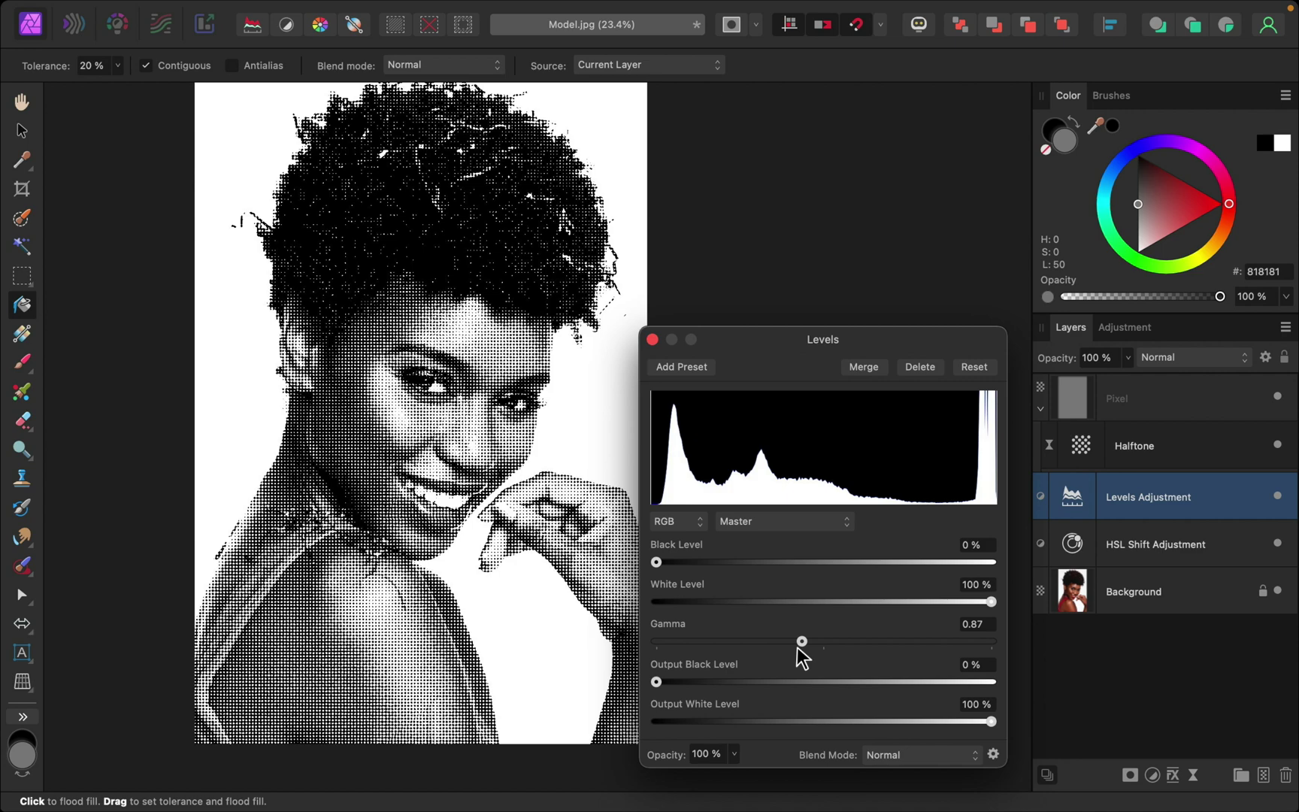
Step: Close the Levels settings and apply a Liquify live filter to the Pixel layer
{"action": "left_click", "coordinate": [652, 339]}
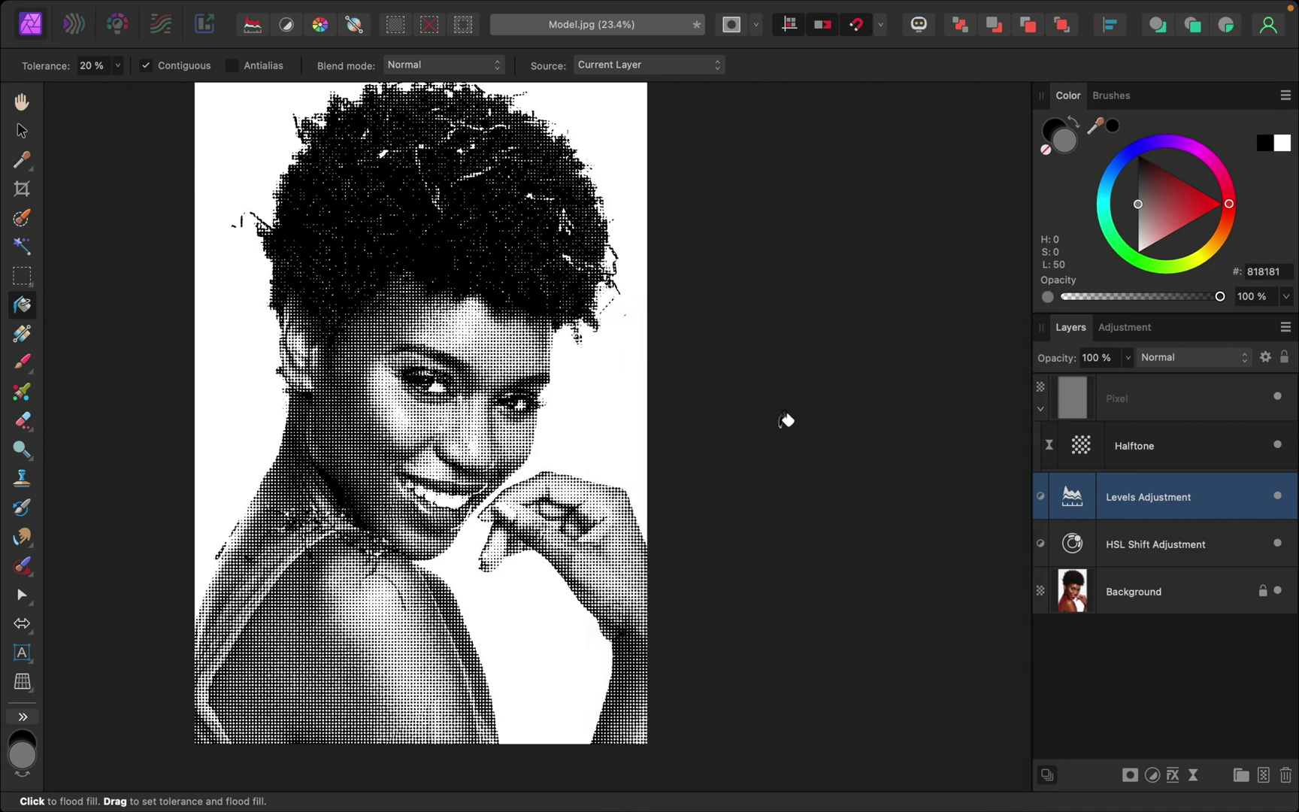
{"action": "scroll", "coordinate": [786, 419], "scroll_direction": "left", "scroll_amount": 5}
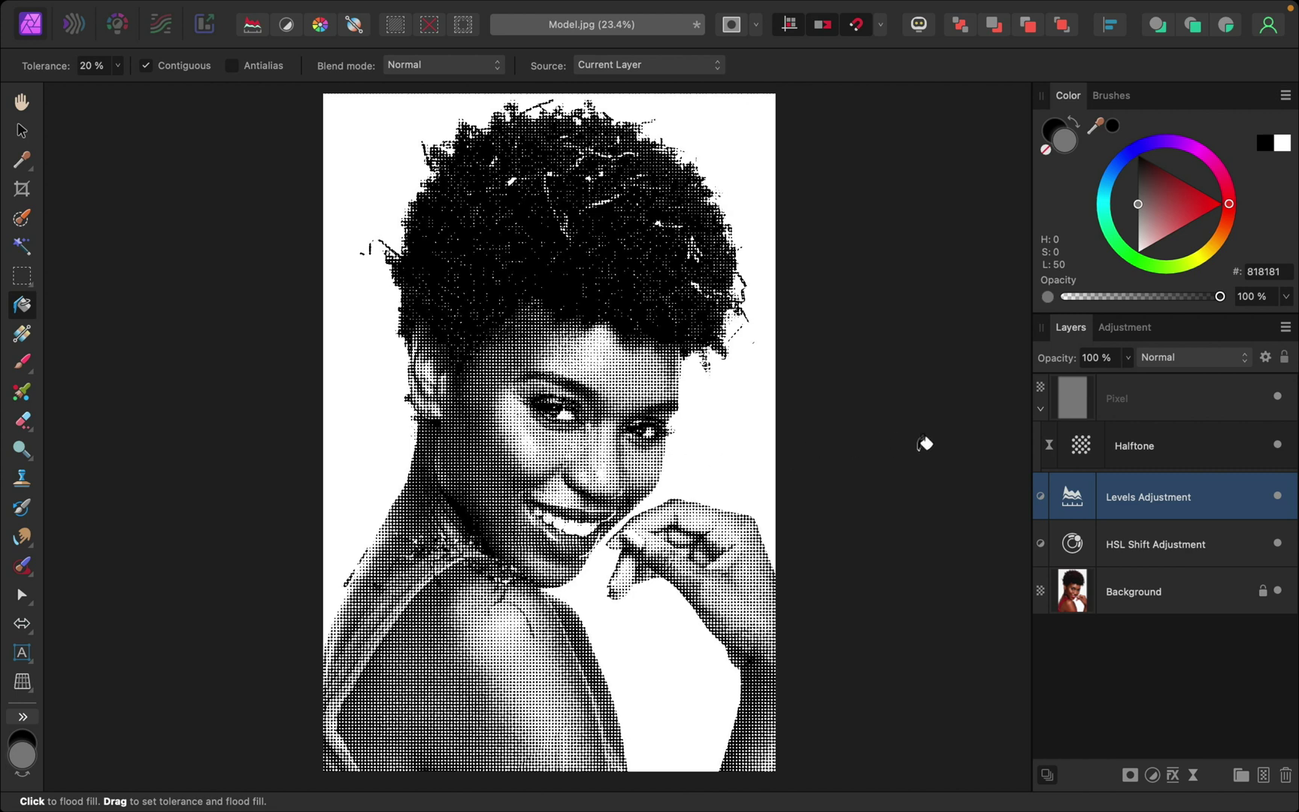
{"action": "left_click", "coordinate": [1167, 406]}
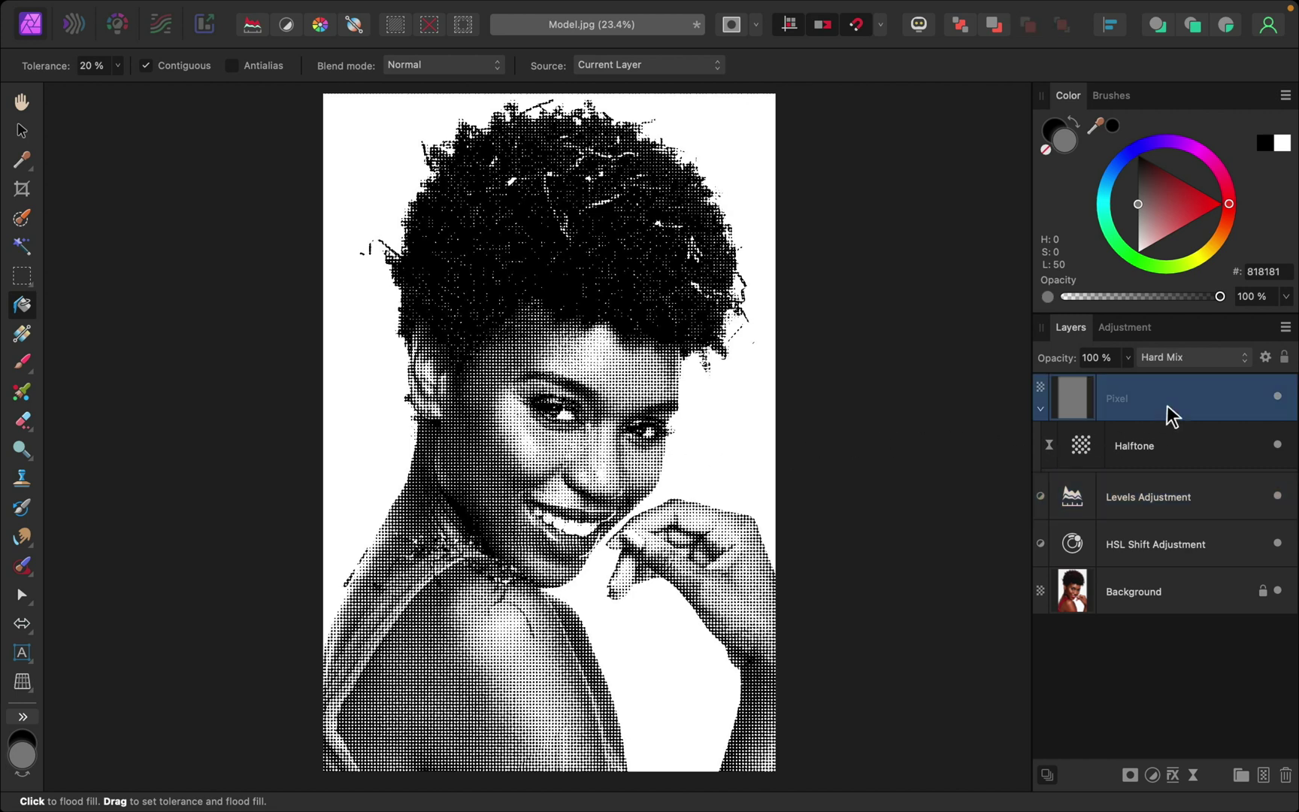
{"action": "left_click", "coordinate": [1197, 776]}
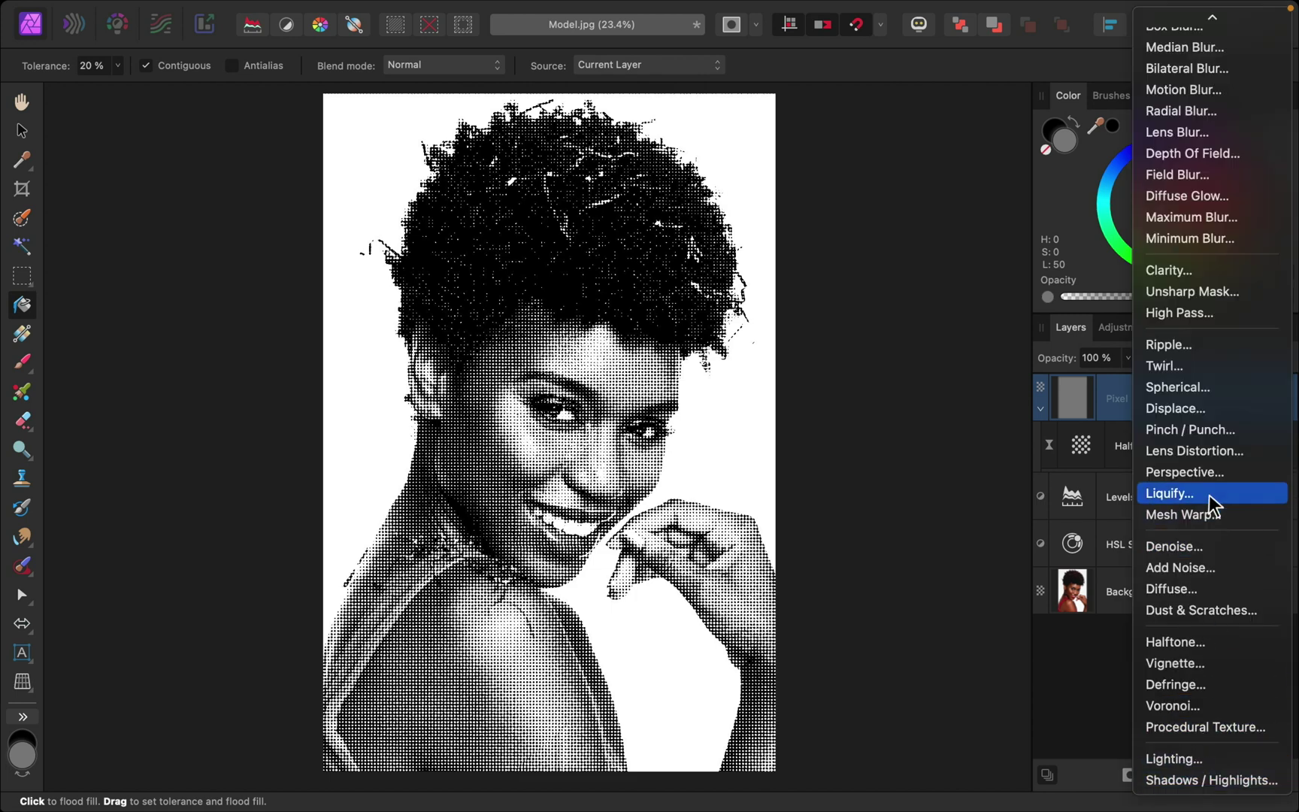
{"action": "left_click", "coordinate": [1209, 494]}
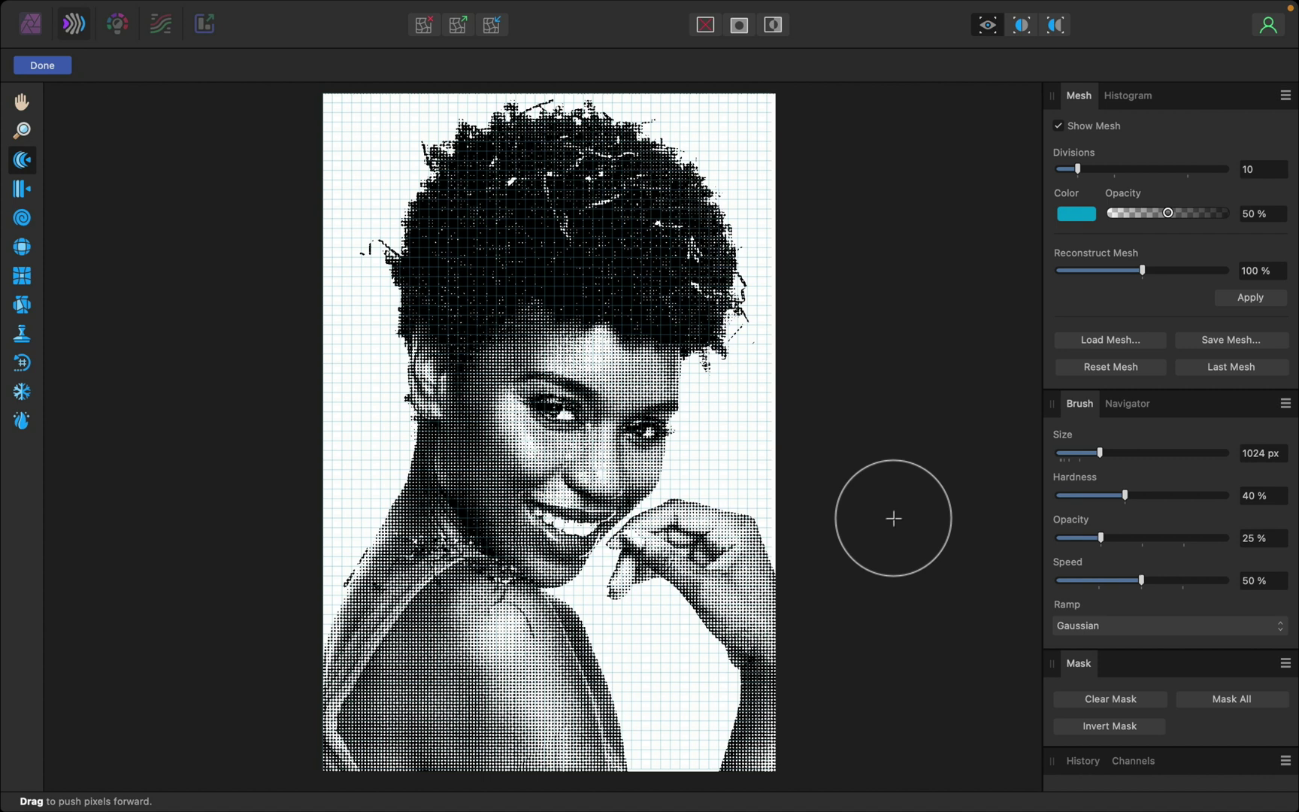
Step: Twirl the halftone dots around the face and forehead with a ~2060 px Twirl brush
{"action": "left_click", "coordinate": [23, 222]}
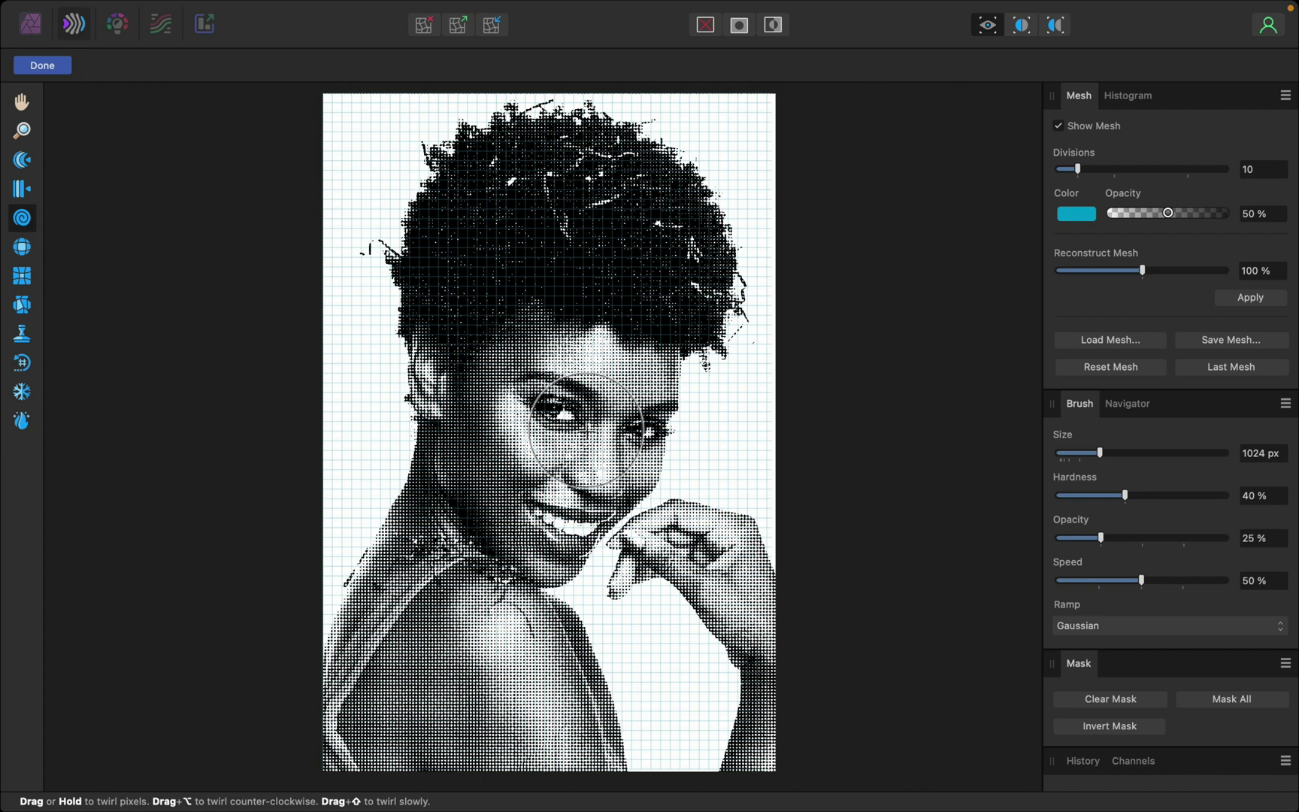
{"action": "key", "text": "bracketright"}
{"action": "key", "text": "bracketright"}
{"action": "key", "text": "bracketright"}
{"action": "key", "text": "bracketright"}
{"action": "key", "text": "bracketright"}
{"action": "key", "text": "bracketright"}
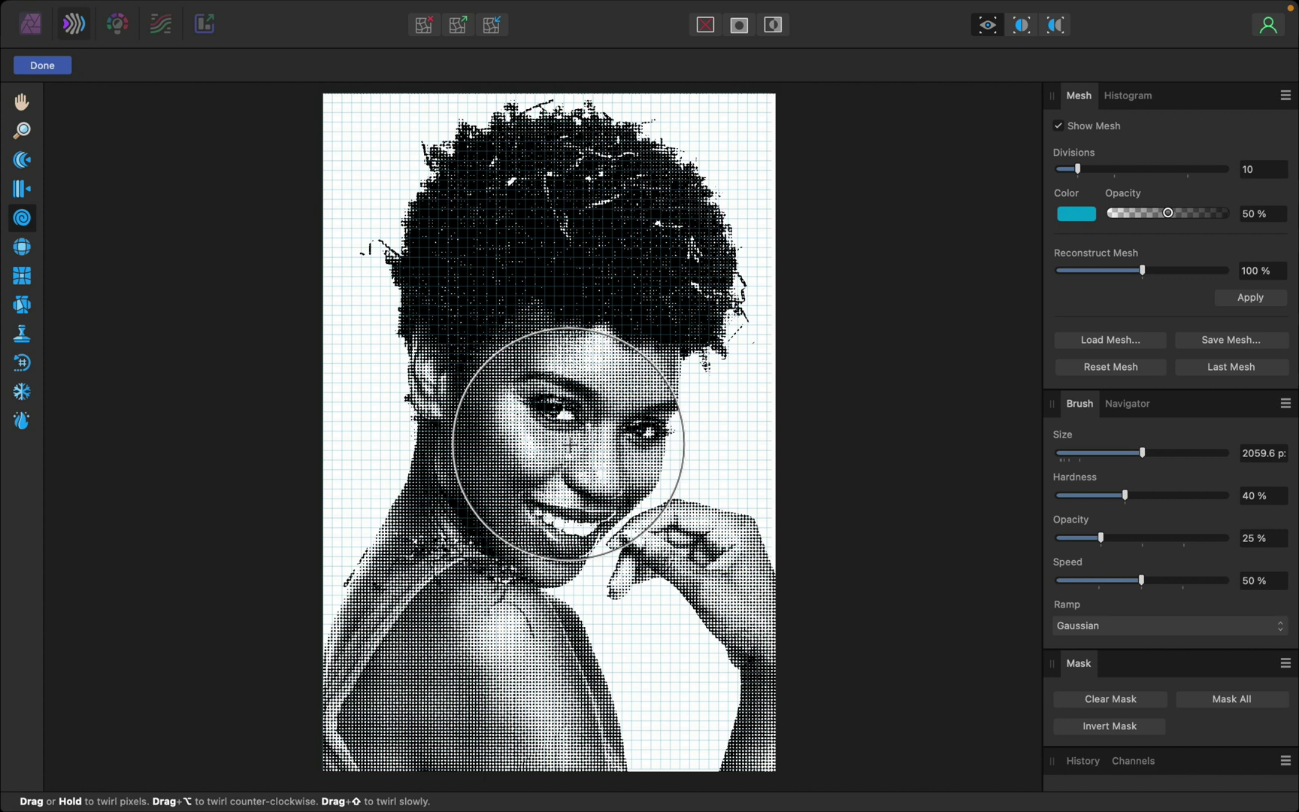
{"action": "left_click_drag", "start_coordinate": [569, 445], "coordinate": [557, 443]}
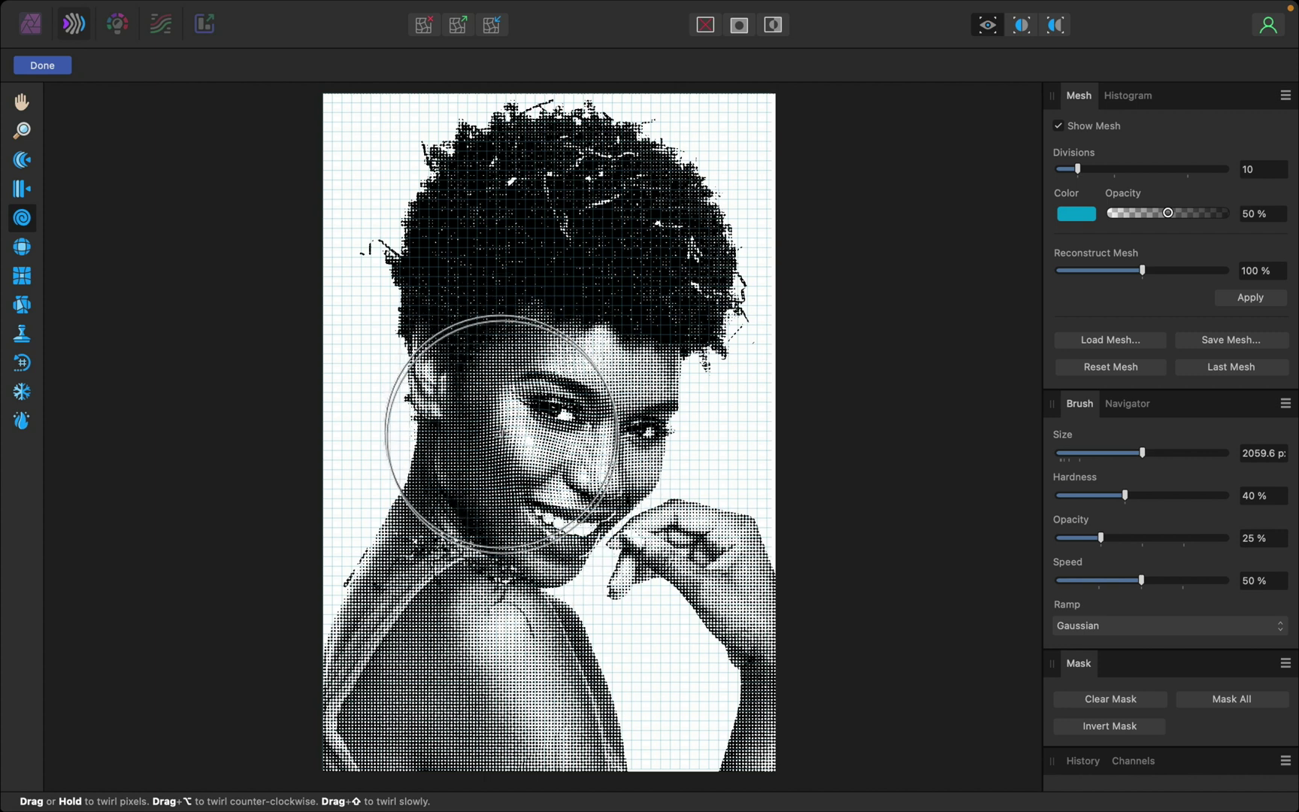
{"action": "mouse_move", "coordinate": [500, 434]}
{"action": "left_mouse_down"}
{"action": "mouse_move", "coordinate": [538, 470]}
{"action": "mouse_move", "coordinate": [647, 373]}
{"action": "mouse_move", "coordinate": [637, 342]}
{"action": "mouse_move", "coordinate": [618, 372]}
{"action": "mouse_move", "coordinate": [681, 433]}
{"action": "mouse_move", "coordinate": [612, 348]}
{"action": "mouse_move", "coordinate": [620, 428]}
{"action": "mouse_move", "coordinate": [623, 358]}
{"action": "left_mouse_up"}
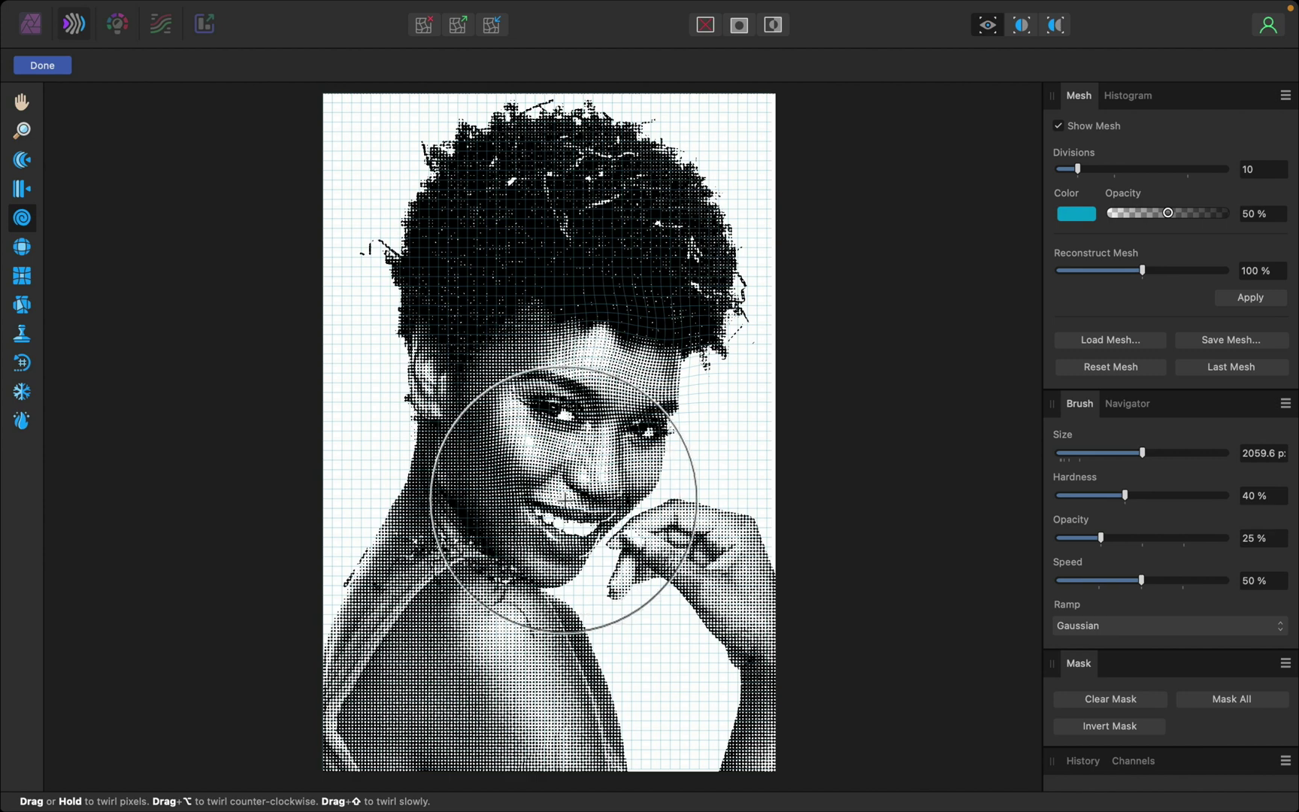
Step: Enlarge the brush to about 3130 px and twirl the face and neck more strongly
{"action": "key", "text": "bracketright"}
{"action": "key", "text": "bracketright"}
{"action": "key", "text": "bracketright"}
{"action": "key", "text": "bracketright"}
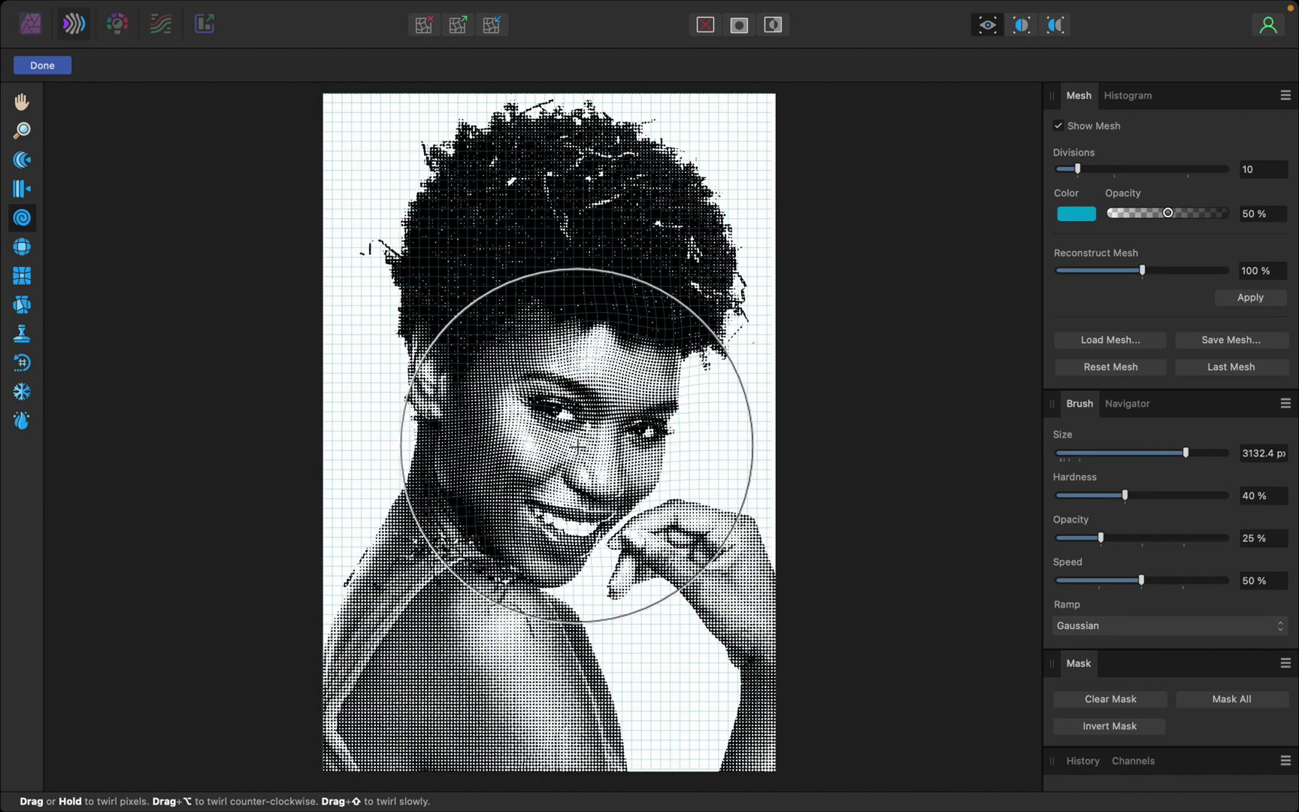
{"action": "left_click_drag", "start_coordinate": [577, 448], "coordinate": [576, 445]}
{"action": "left_click_drag", "start_coordinate": [549, 602], "coordinate": [549, 602]}
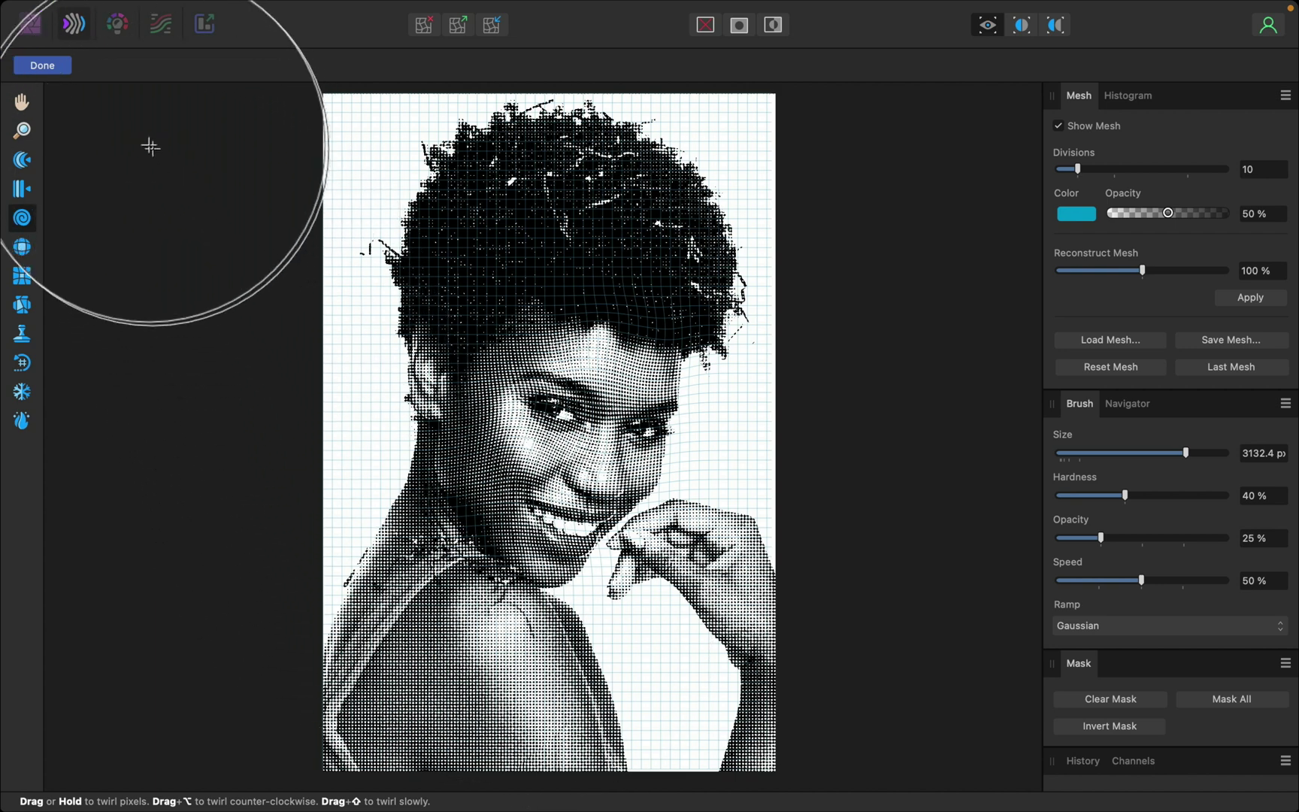
{"action": "left_click", "coordinate": [61, 69]}
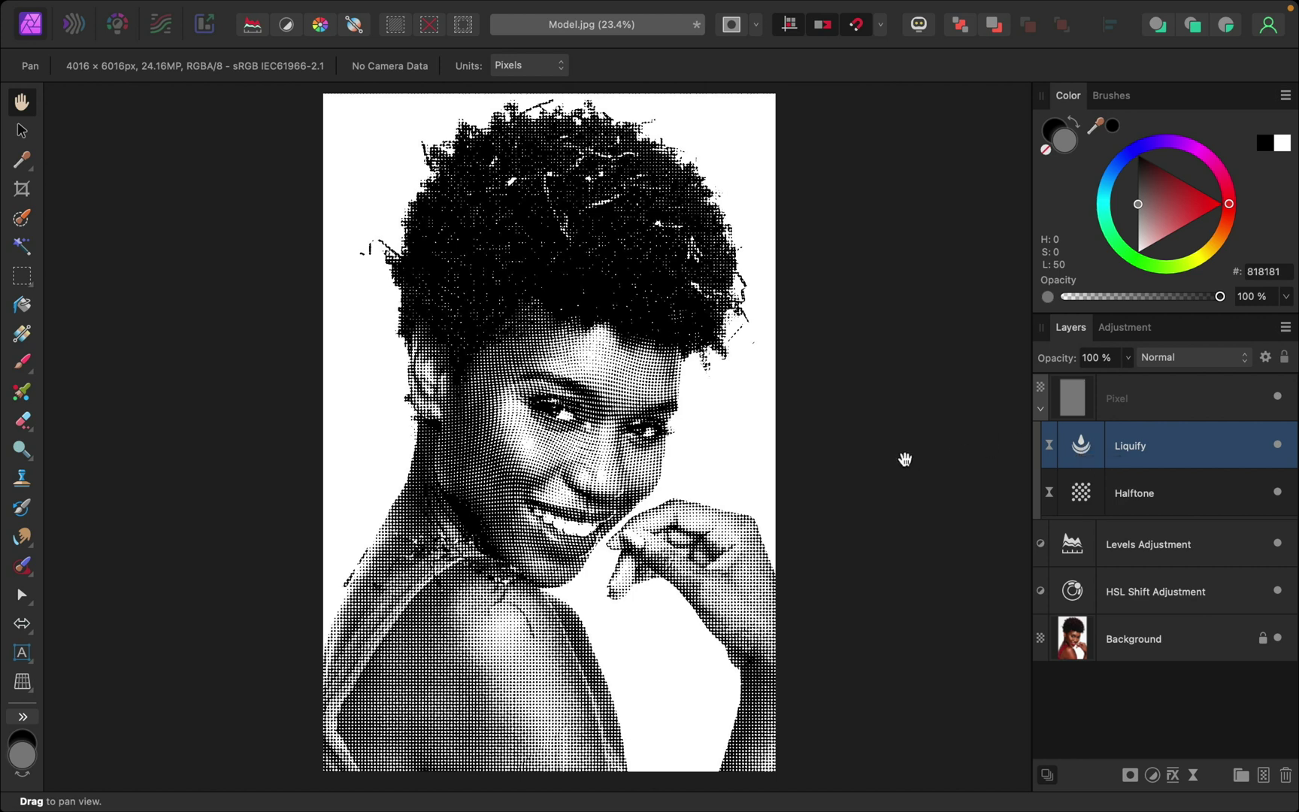
{"action": "left_click", "coordinate": [1152, 404]}
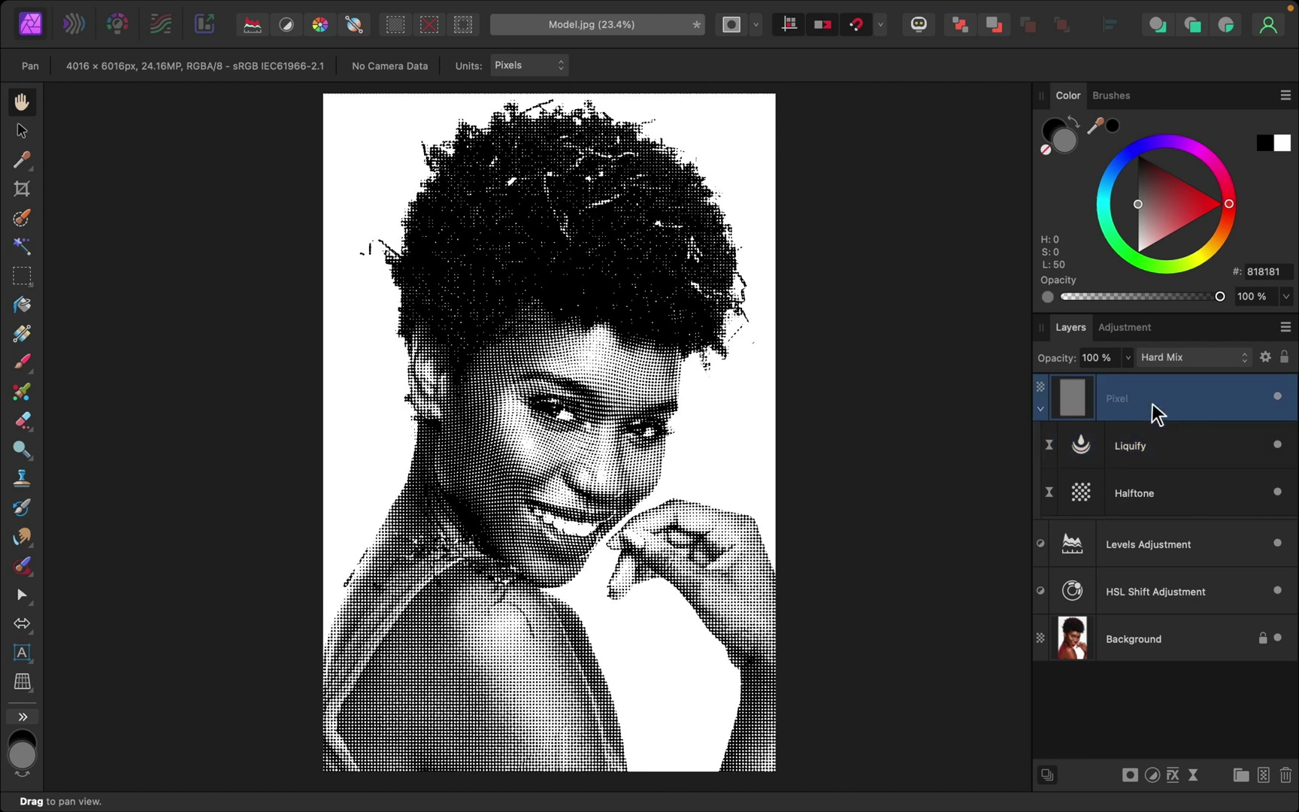
{"action": "left_click", "coordinate": [1148, 590], "text": "shift"}
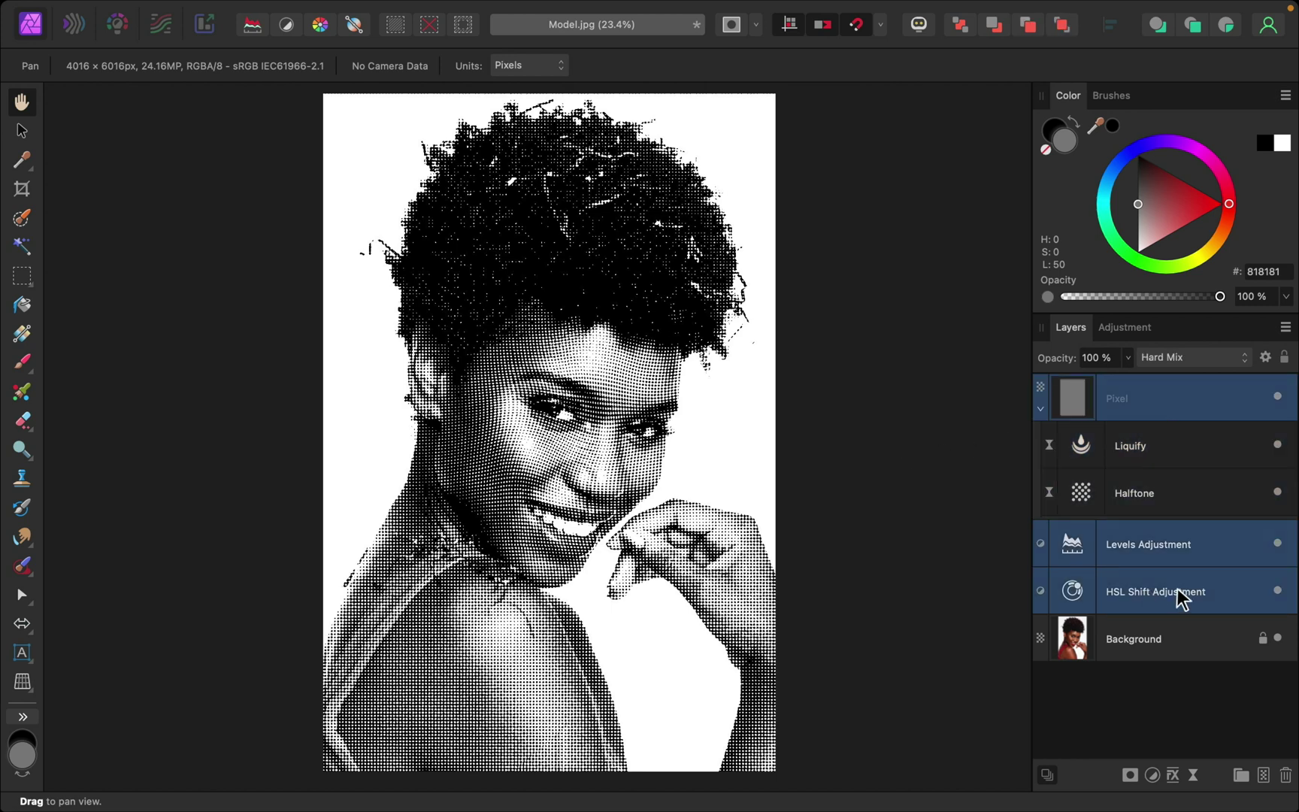
{"action": "left_click", "coordinate": [1279, 593]}
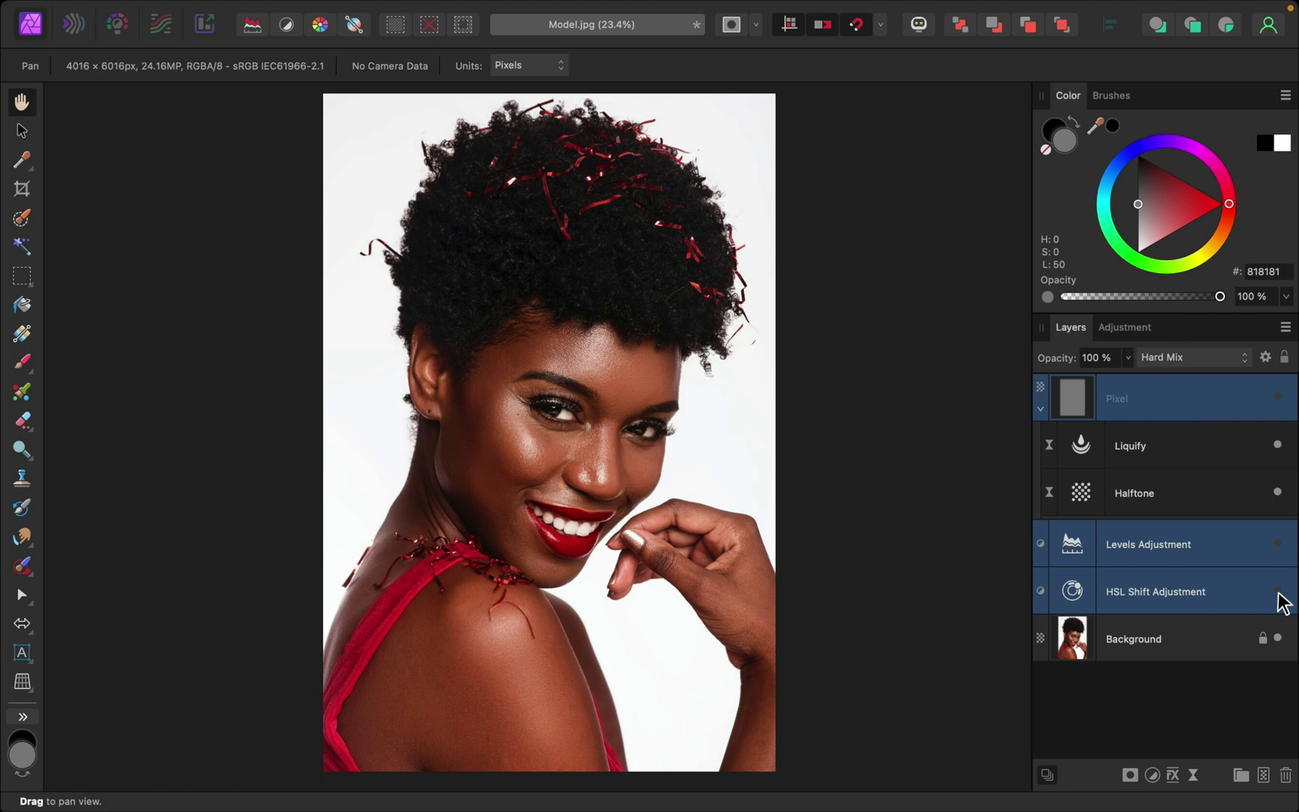
{"action": "left_click", "coordinate": [1279, 594]}
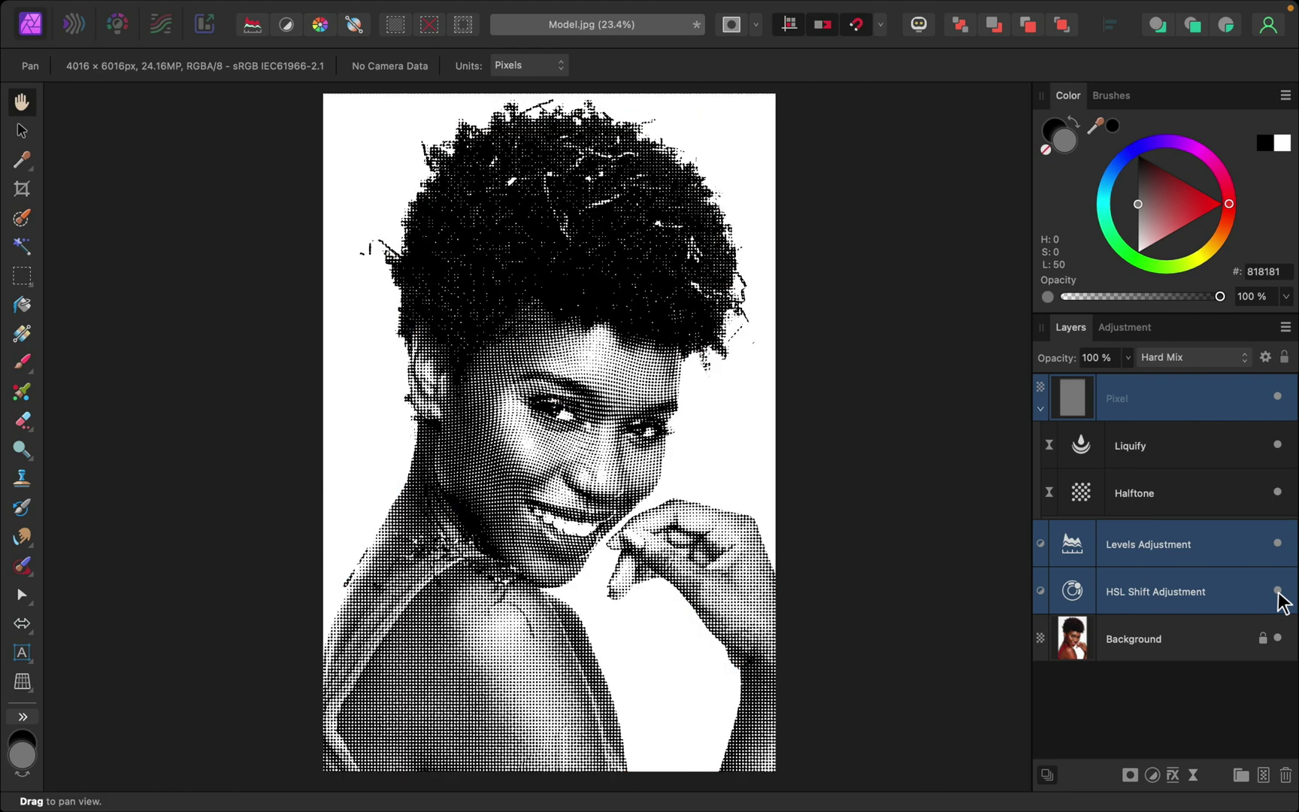